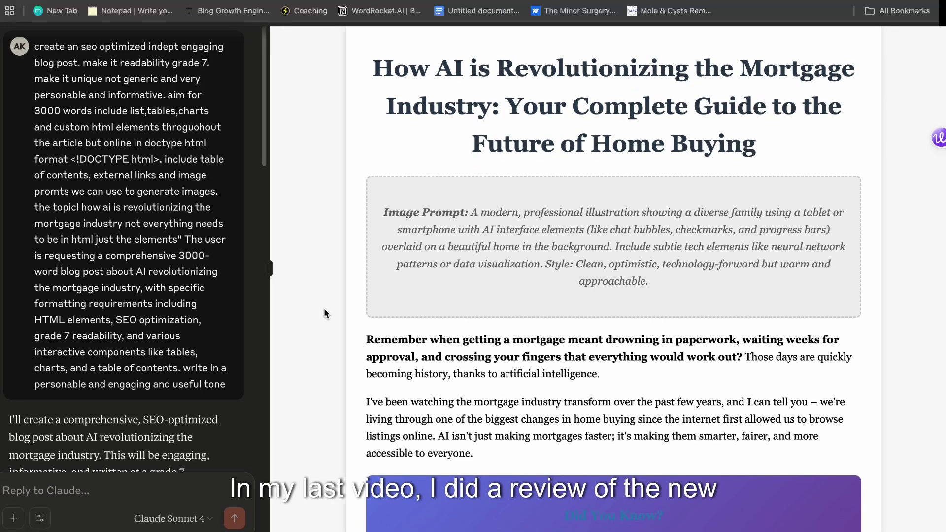
- Scroll through the Opus 4 blog post document's meta description, keywords and introduction
scroll(324, 308, down, 4)
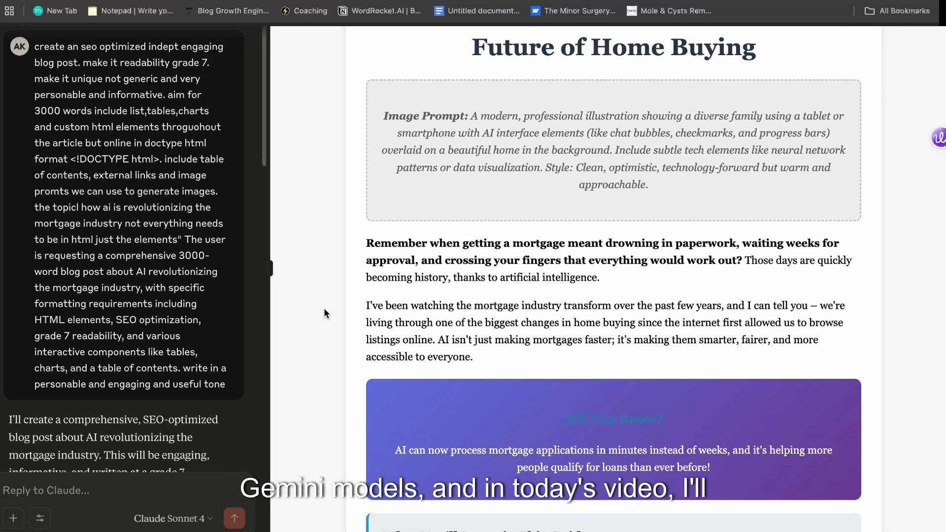
scroll(324, 308, down, 3)
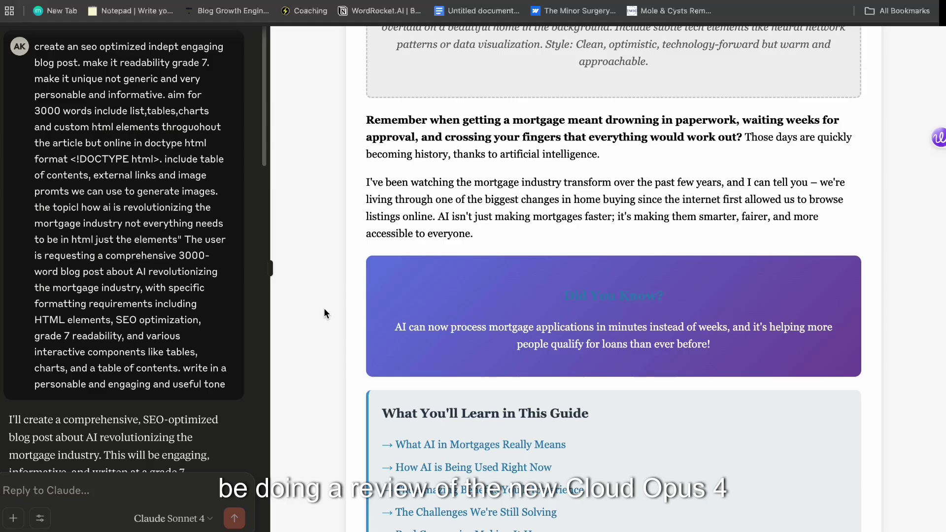
scroll(304, 317, down, 4)
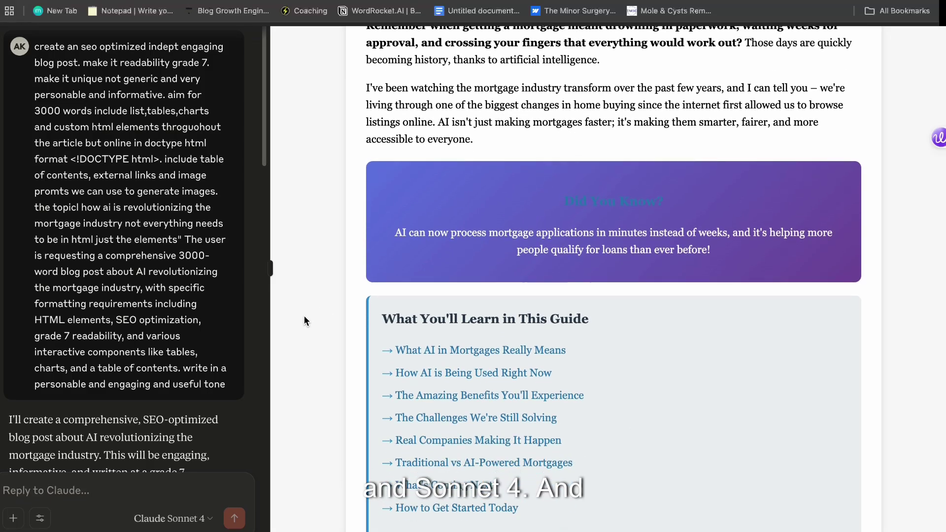
scroll(304, 321, down, 3)
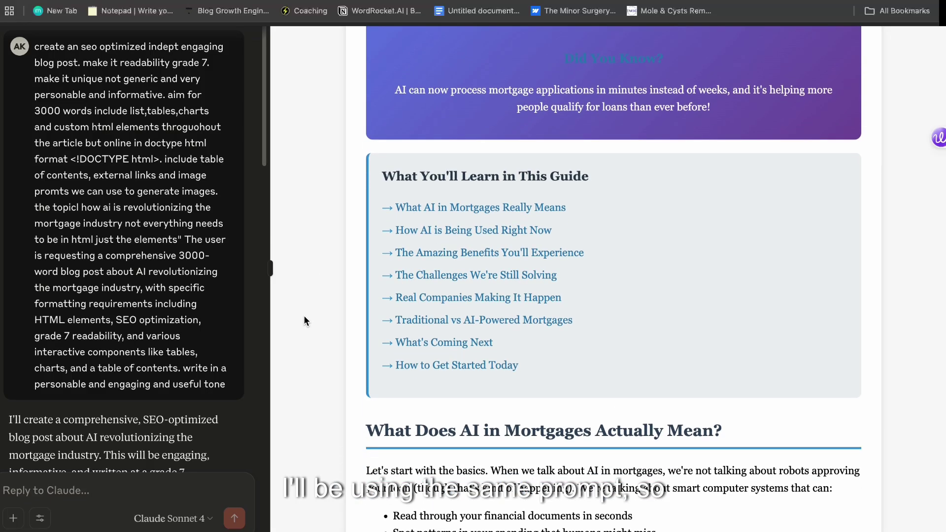
scroll(304, 317, down, 12)
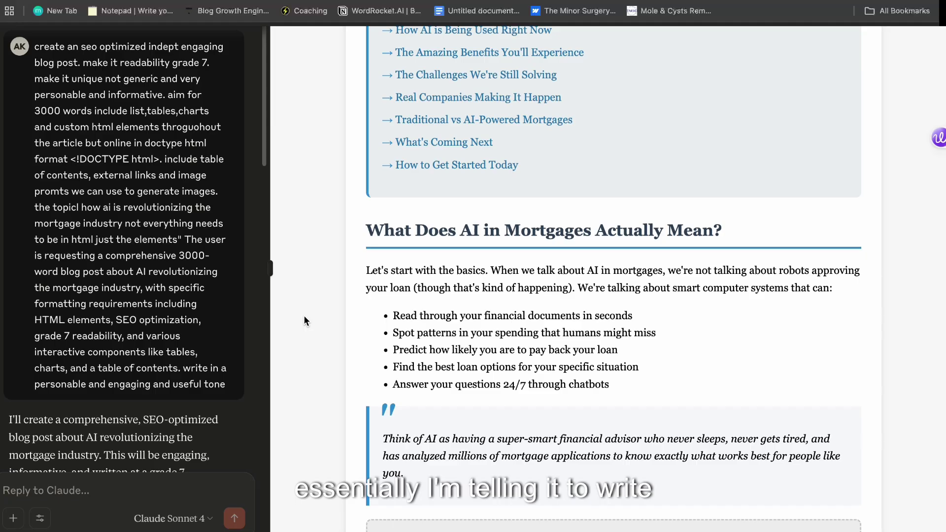
scroll(304, 321, down, 12)
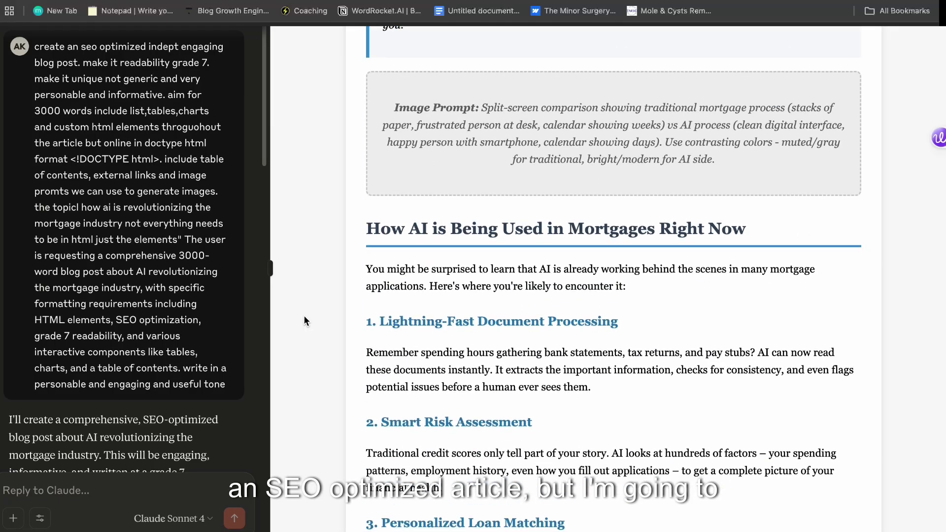
scroll(304, 321, down, 15)
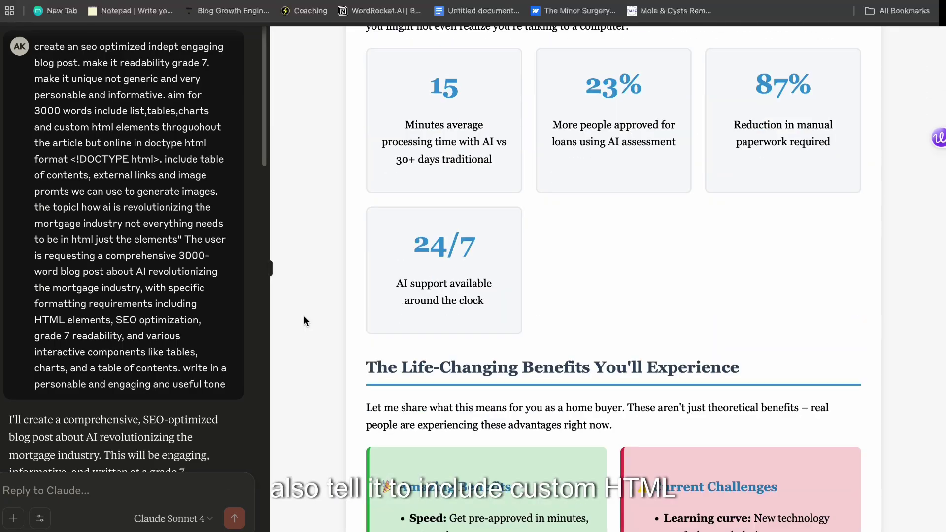
scroll(304, 321, down, 16)
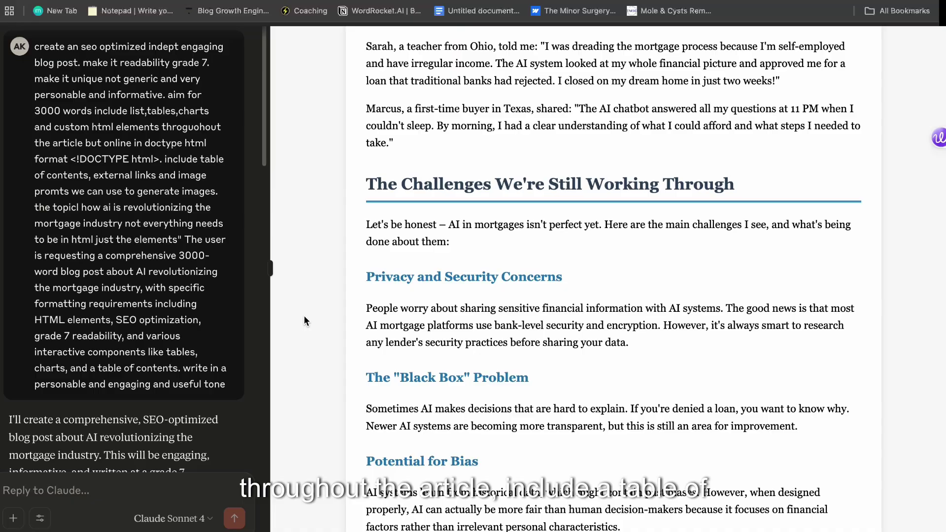
scroll(304, 319, down, 16)
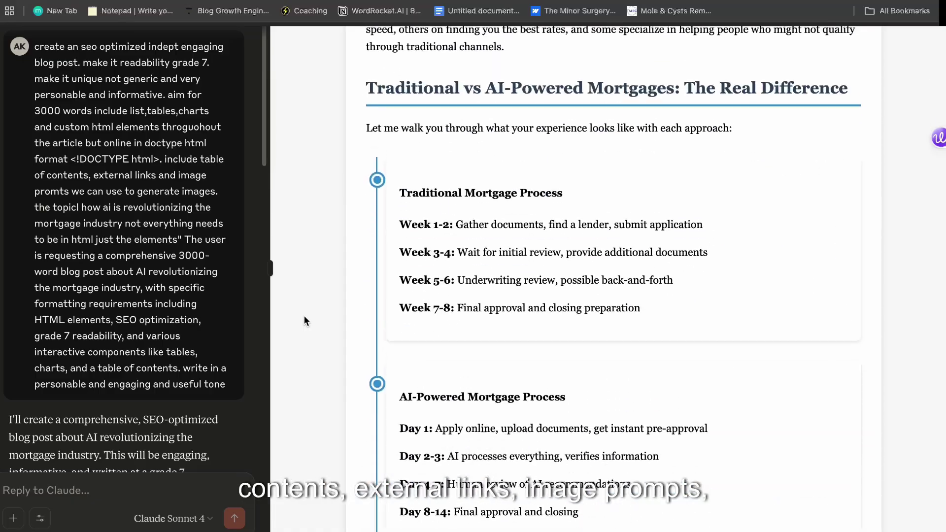
scroll(304, 321, down, 16)
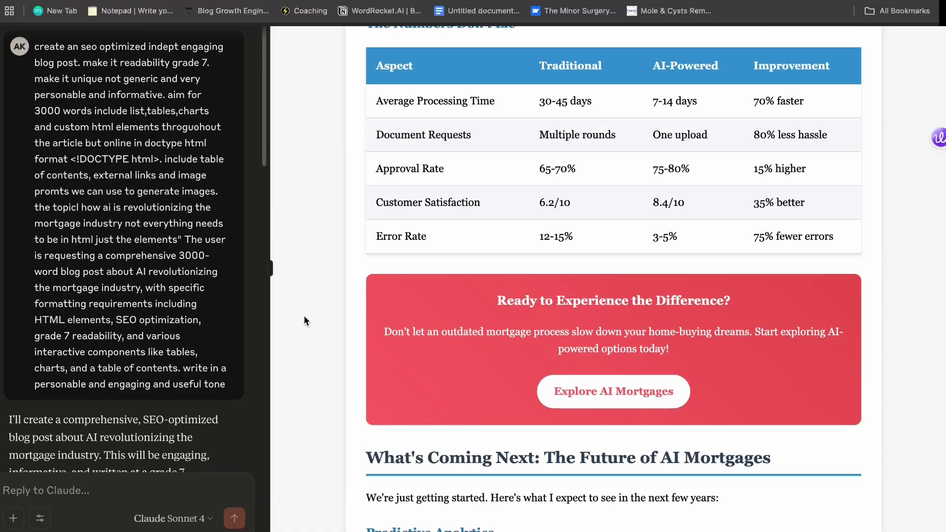
scroll(304, 321, down, 20)
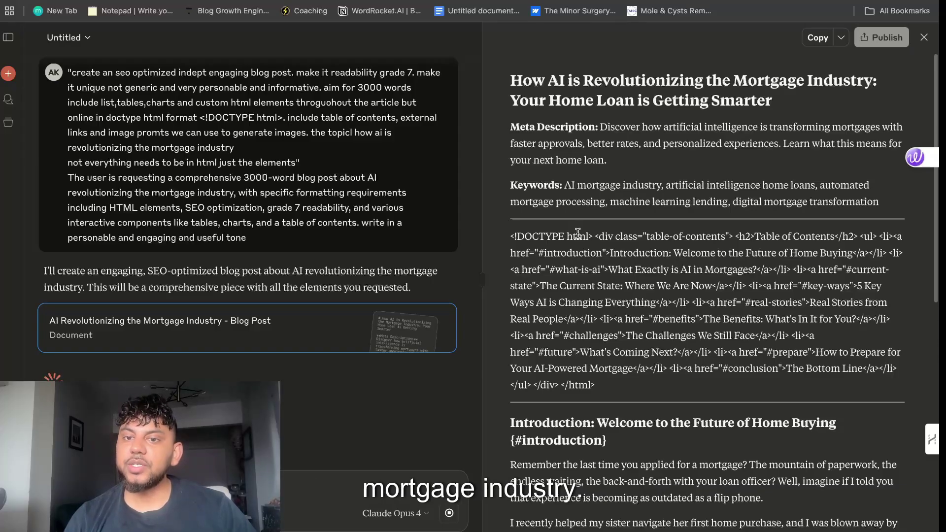
scroll(577, 233, down, 2)
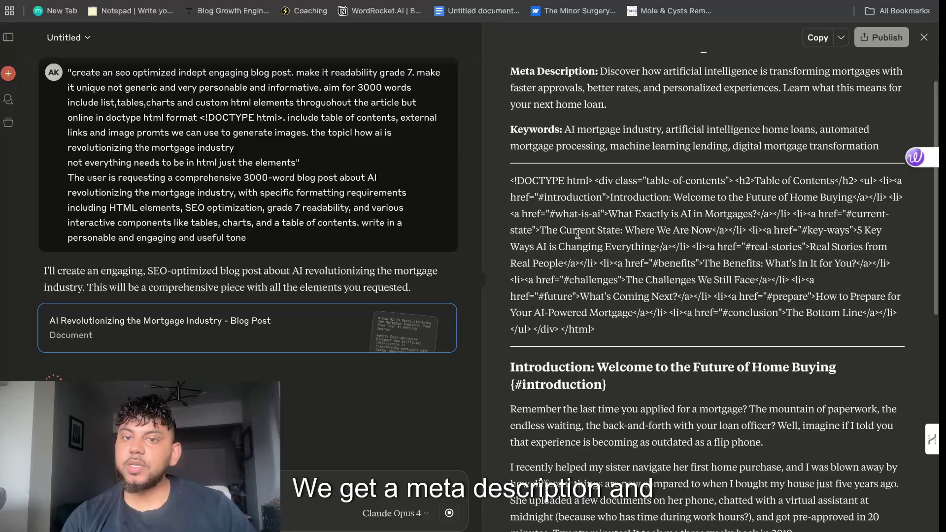
scroll(578, 231, up, 2)
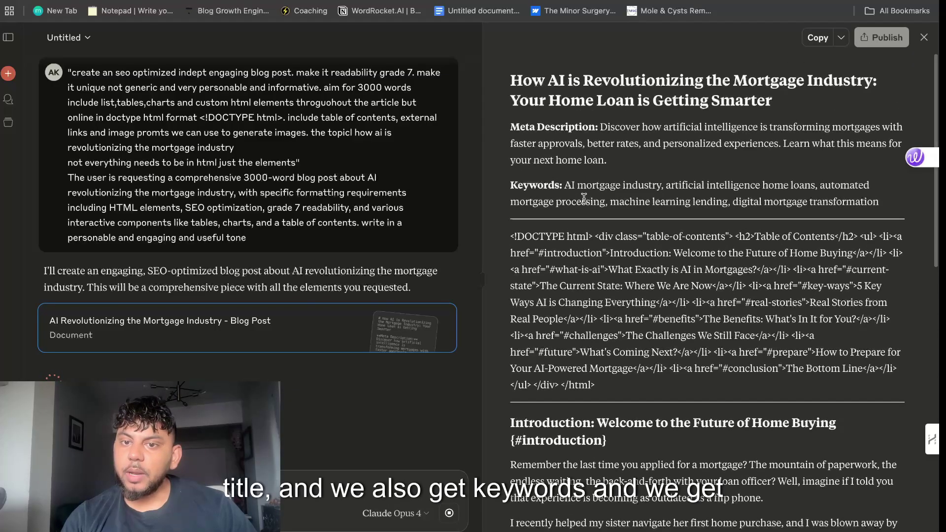
scroll(599, 212, down, 3)
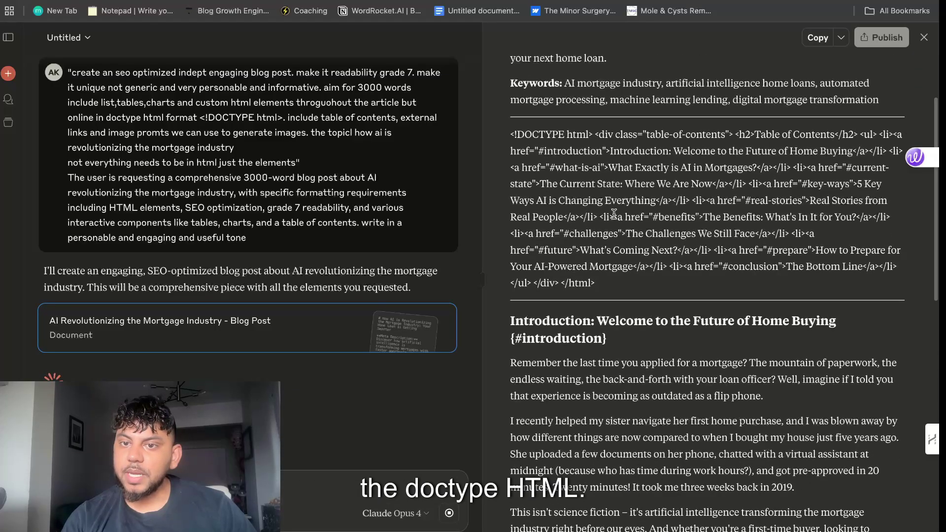
scroll(659, 173, down, 6)
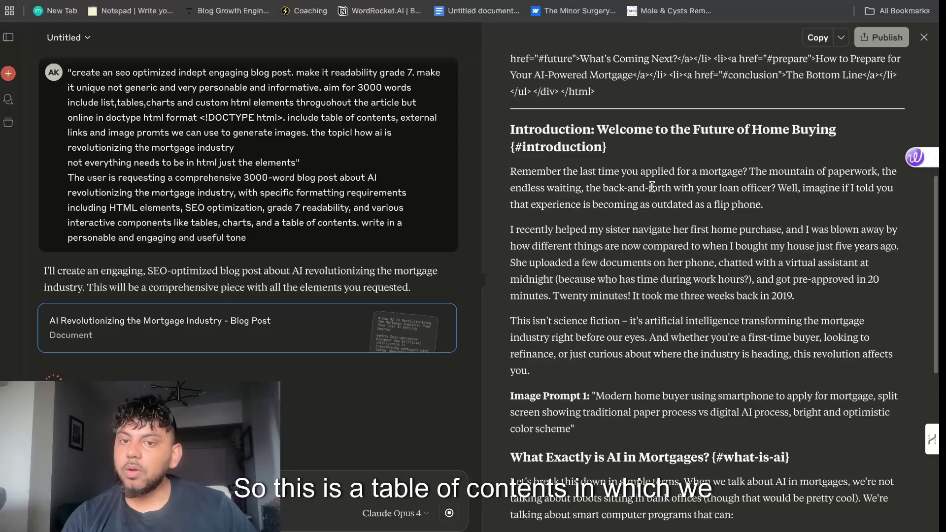
scroll(641, 179, up, 1)
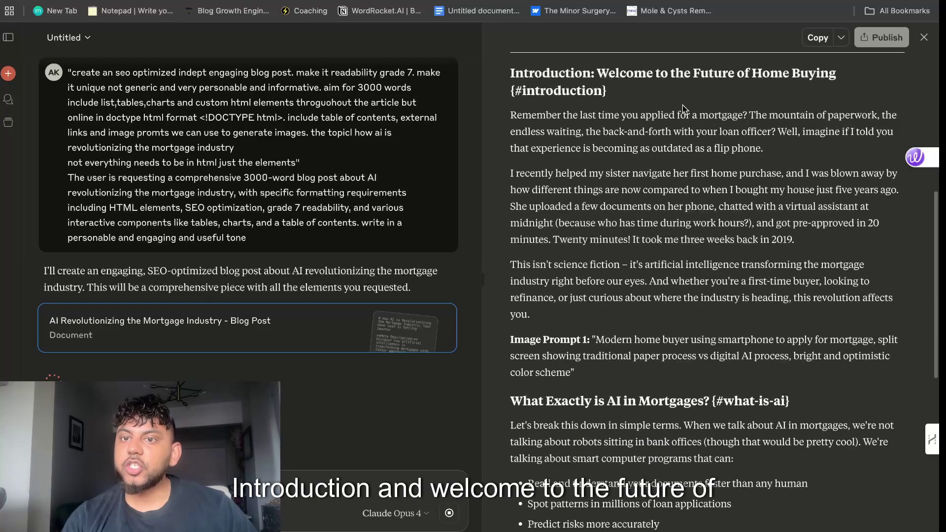
scroll(711, 129, down, 1)
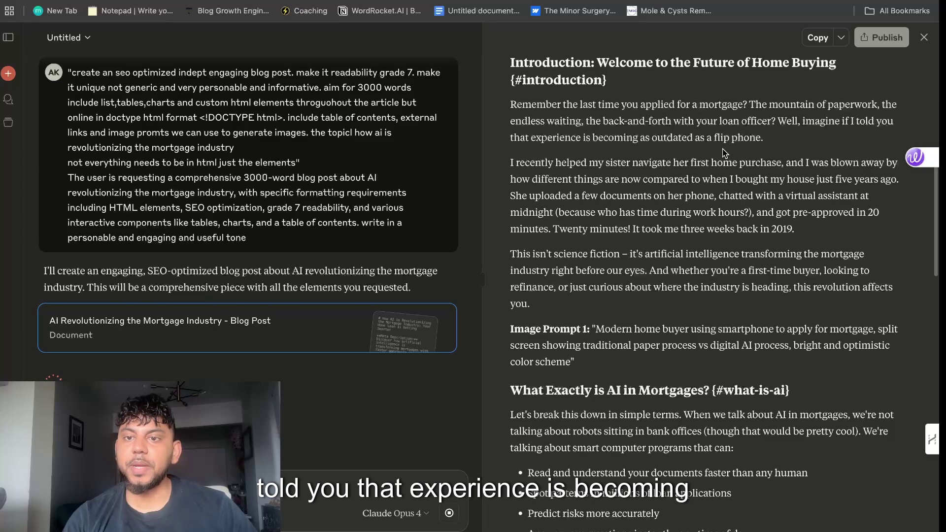
scroll(723, 150, down, 1)
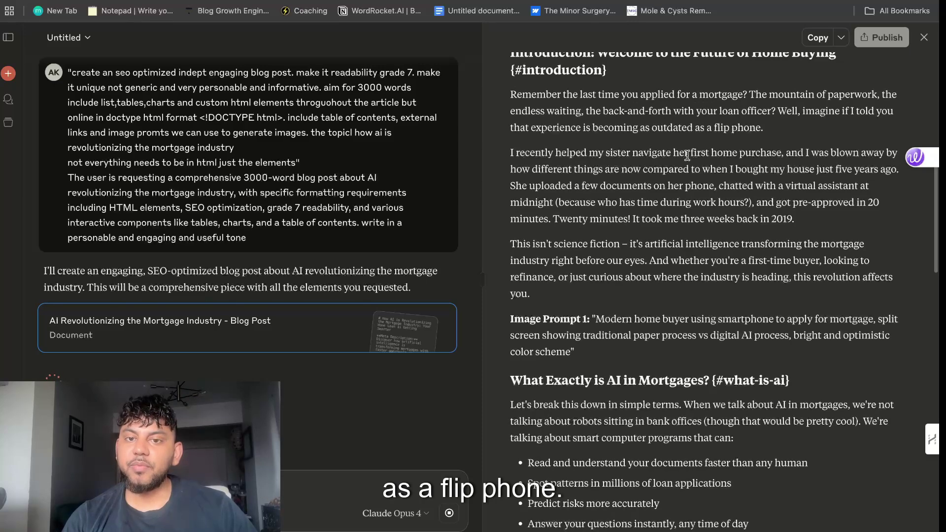
scroll(683, 176, down, 5)
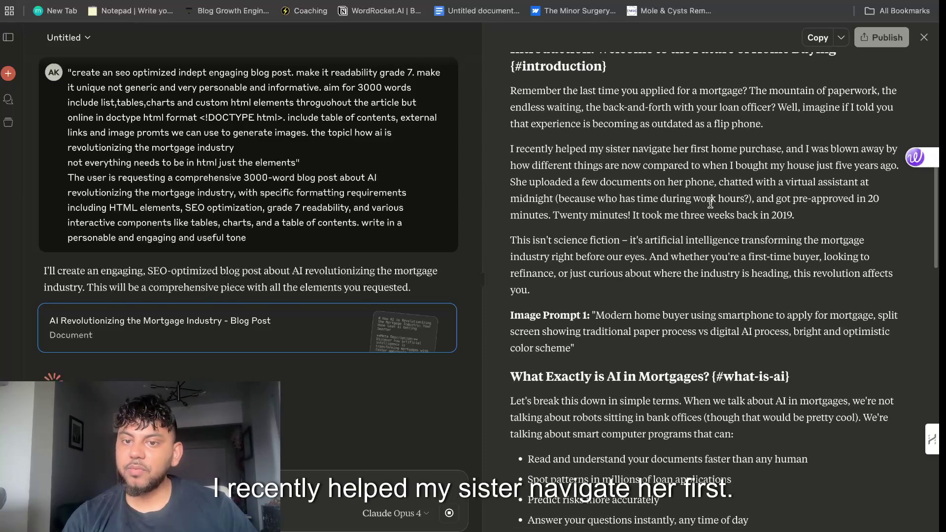
scroll(628, 242, down, 10)
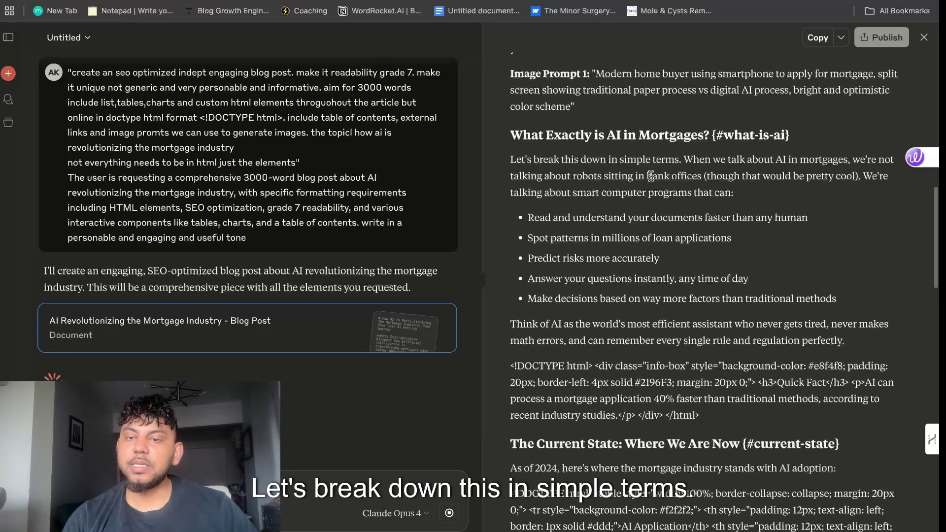
scroll(690, 207, down, 8)
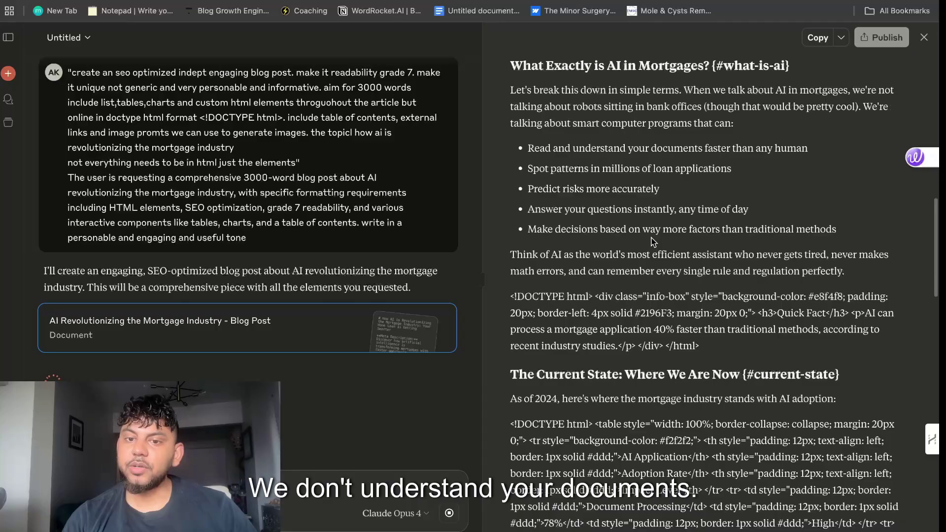
scroll(606, 204, down, 3)
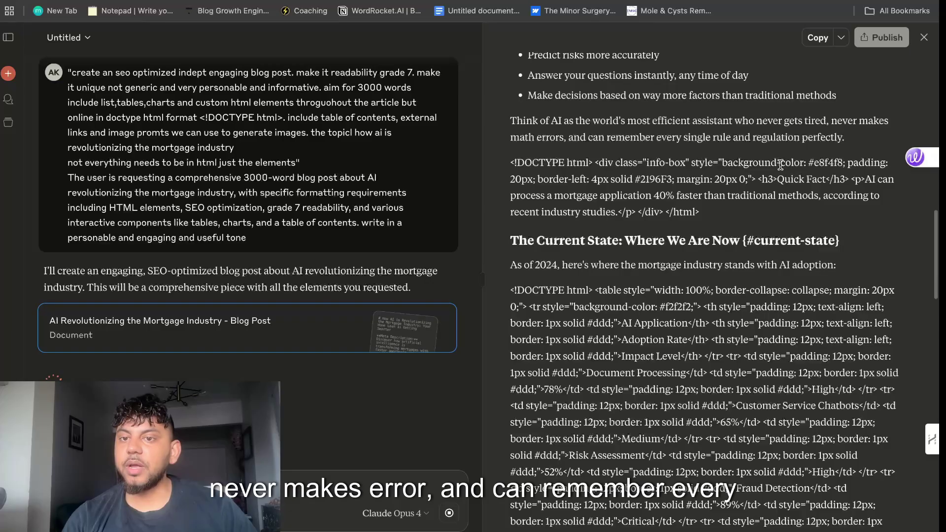
scroll(814, 225, down, 1)
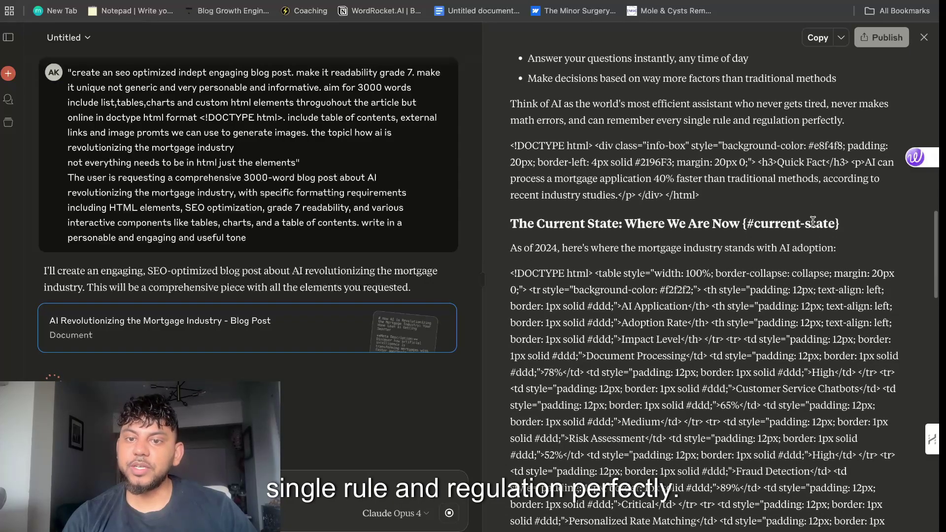
scroll(812, 221, down, 1)
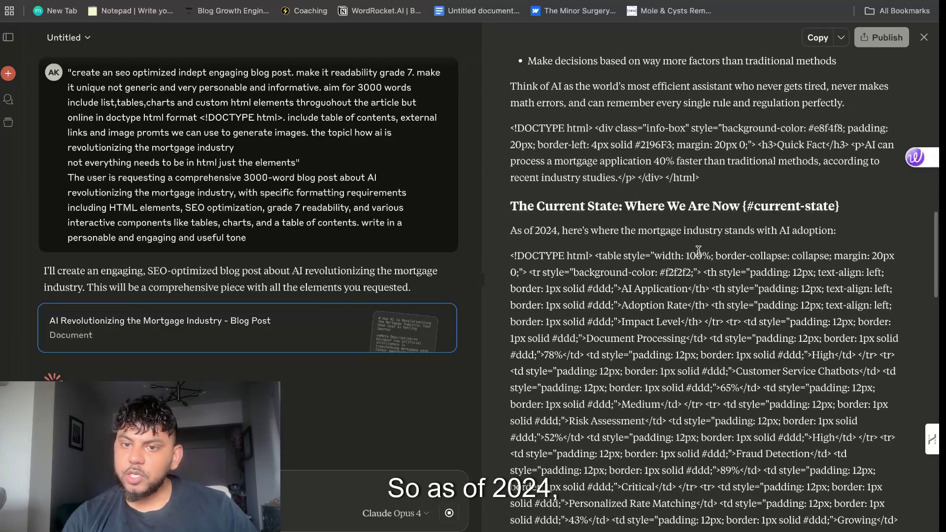
scroll(699, 251, down, 1)
scroll(723, 236, down, 1)
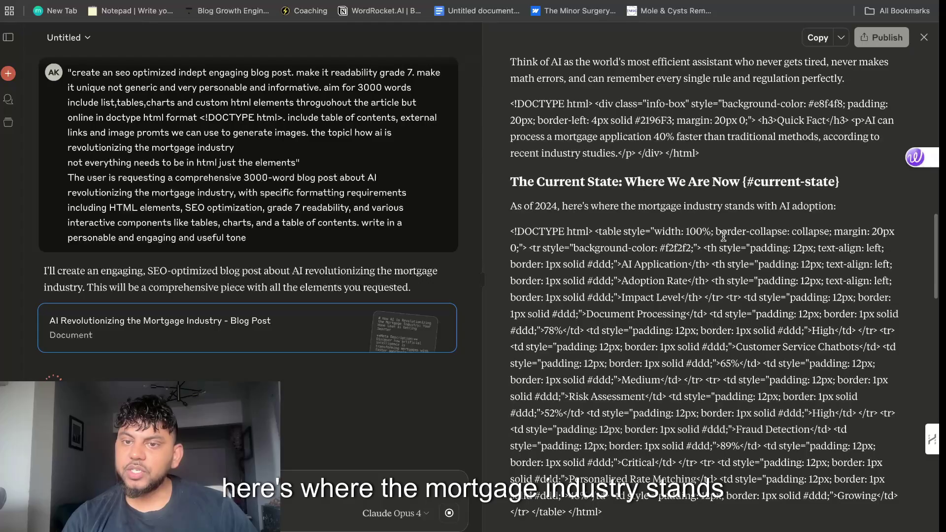
scroll(740, 264, down, 1)
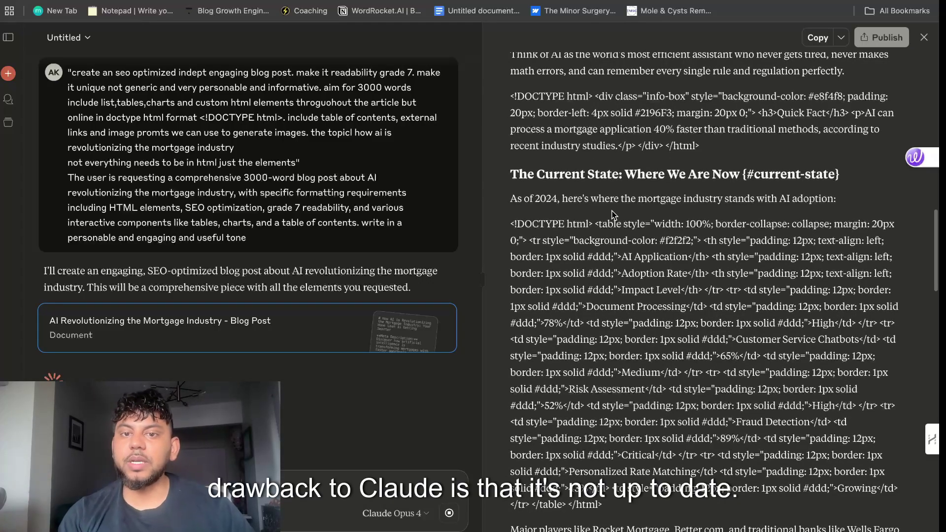
scroll(613, 213, down, 1)
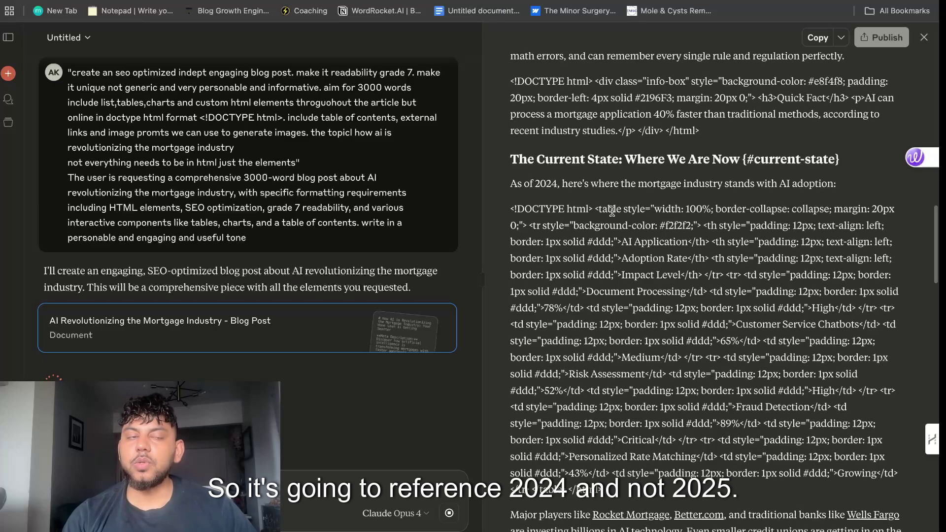
scroll(611, 210, down, 5)
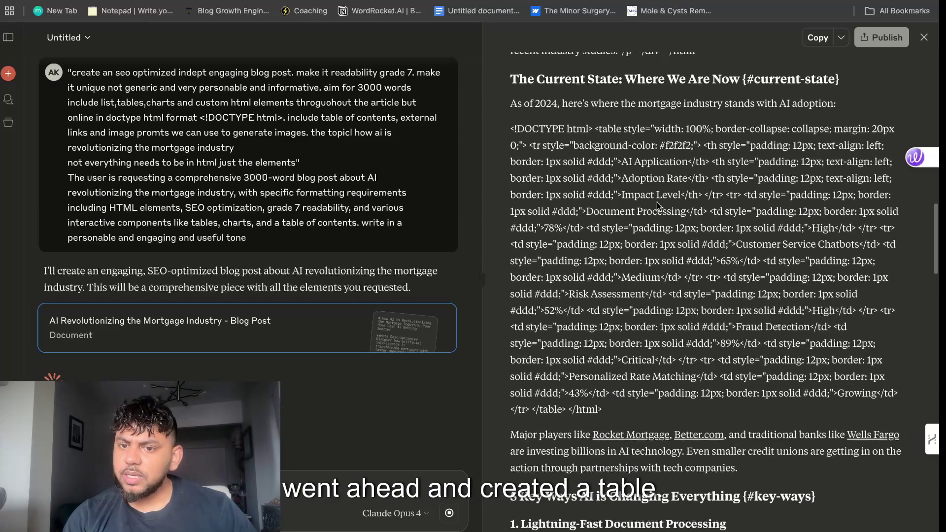
scroll(657, 202, down, 15)
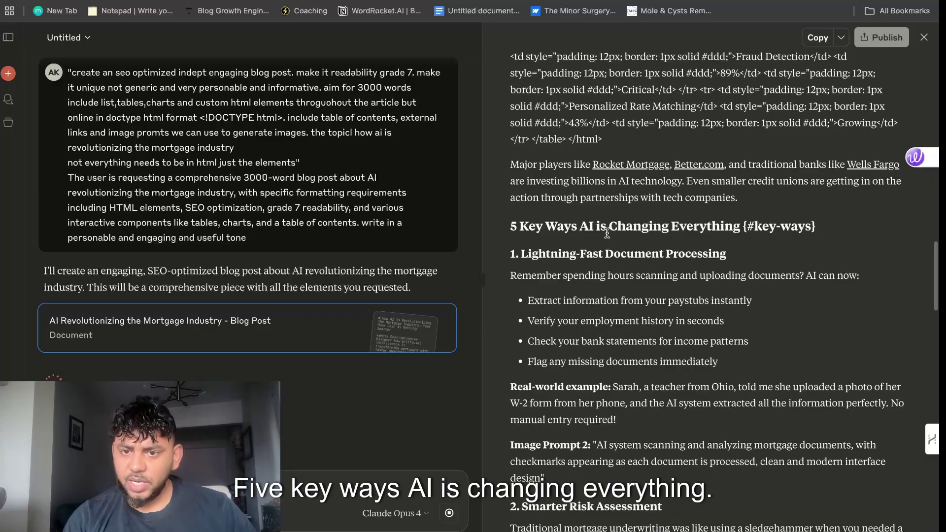
scroll(654, 270, down, 20)
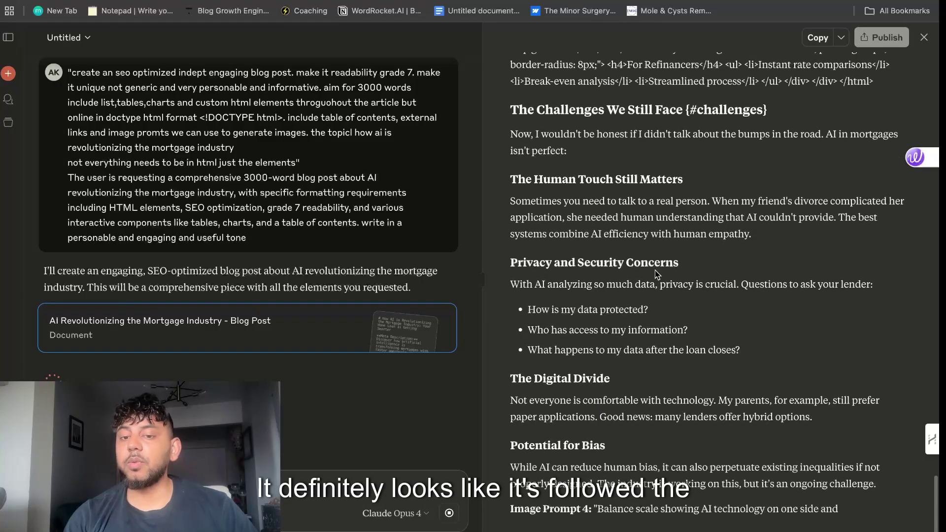
scroll(655, 270, up, 20)
scroll(654, 275, up, 15)
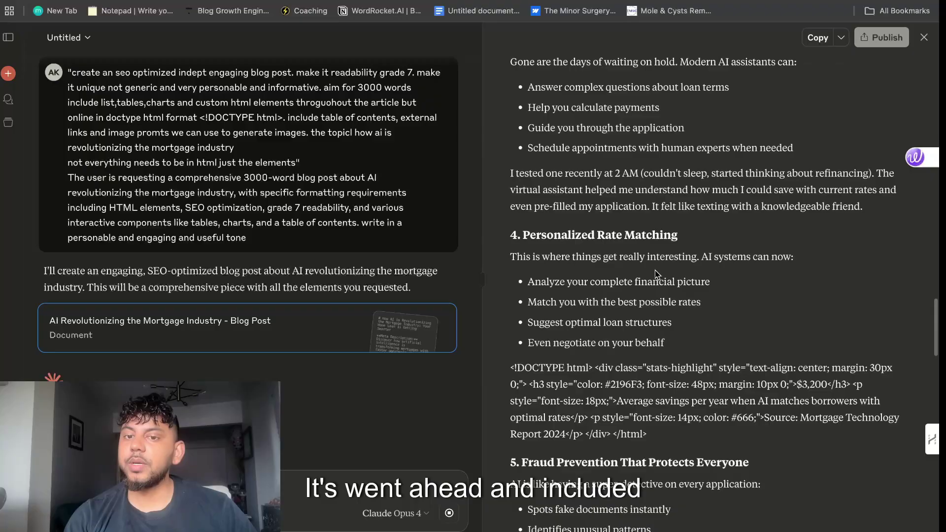
scroll(656, 274, up, 15)
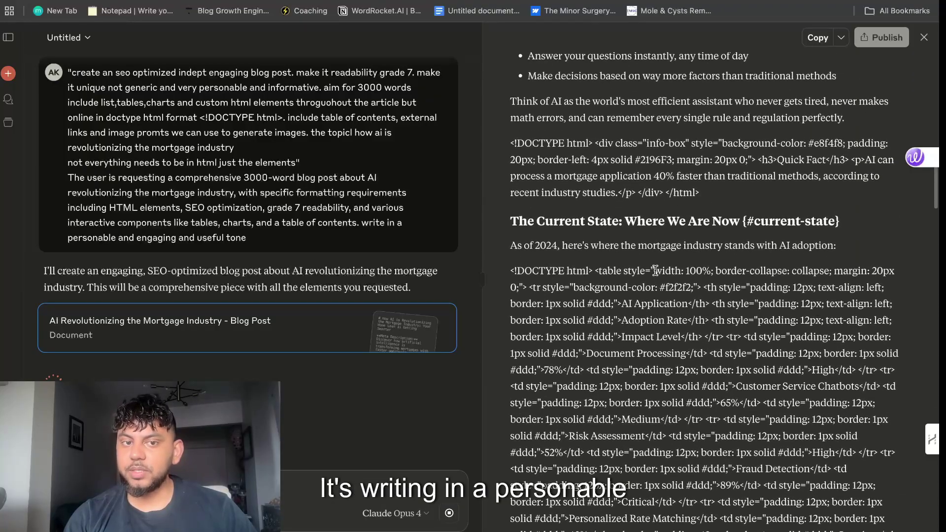
- Download the finished post from the Copy dropdown as Markdown, saving ai-mortgage-blog-post.md
scroll(656, 274, up, 1)
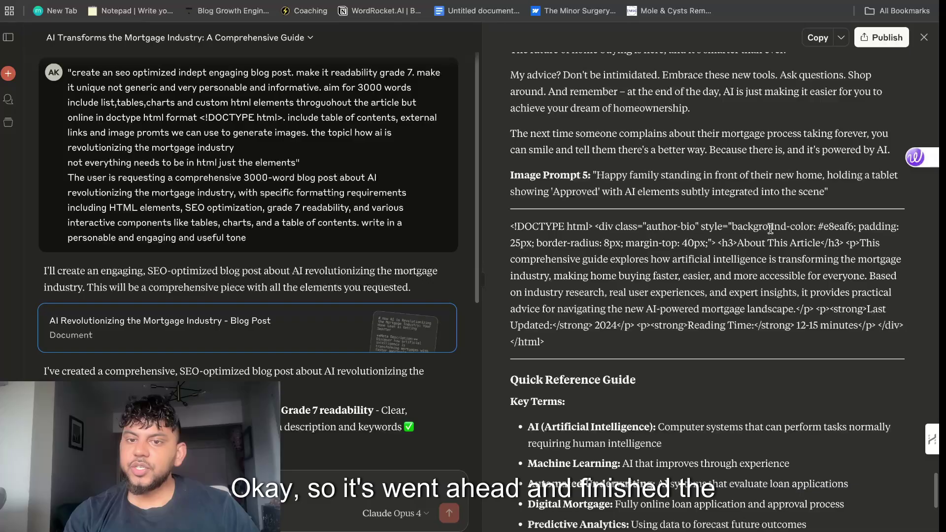
scroll(770, 228, up, 1)
scroll(656, 214, up, 1)
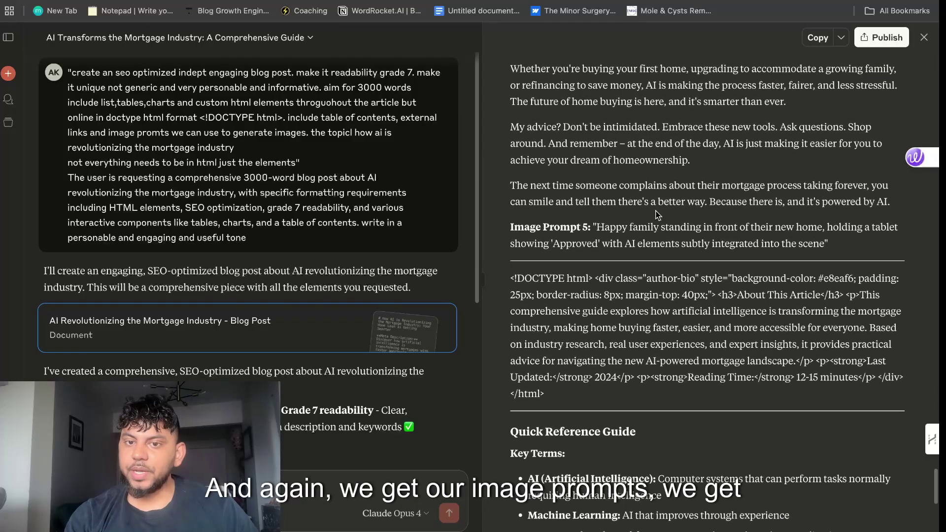
scroll(642, 328, down, 10)
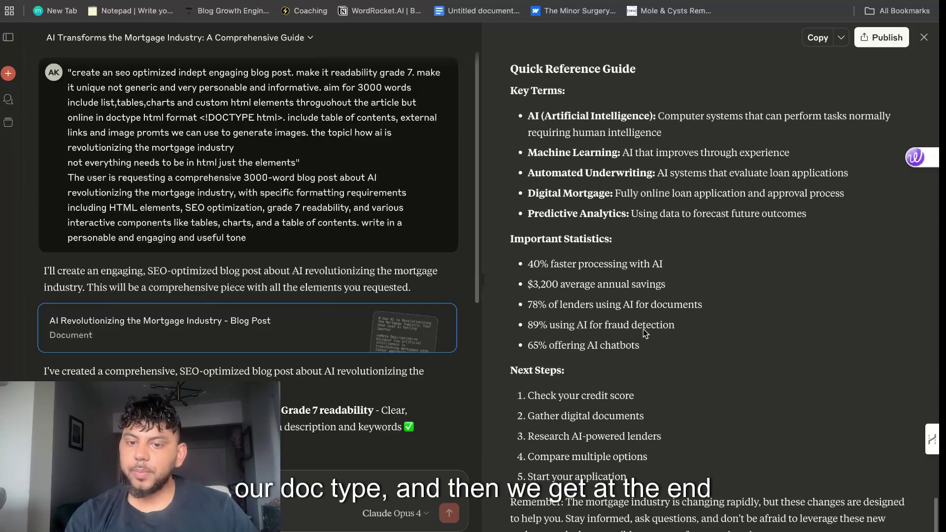
scroll(643, 329, up, 15)
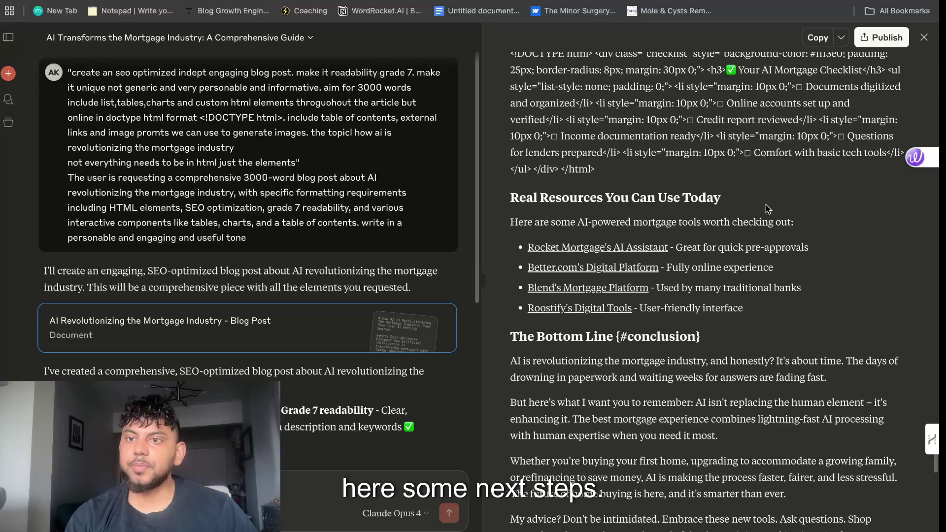
click(841, 37)
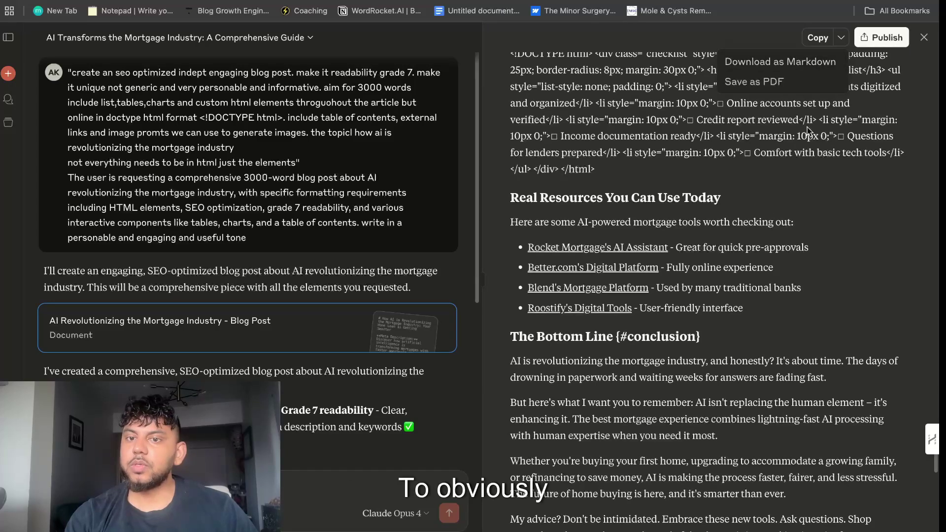
click(804, 63)
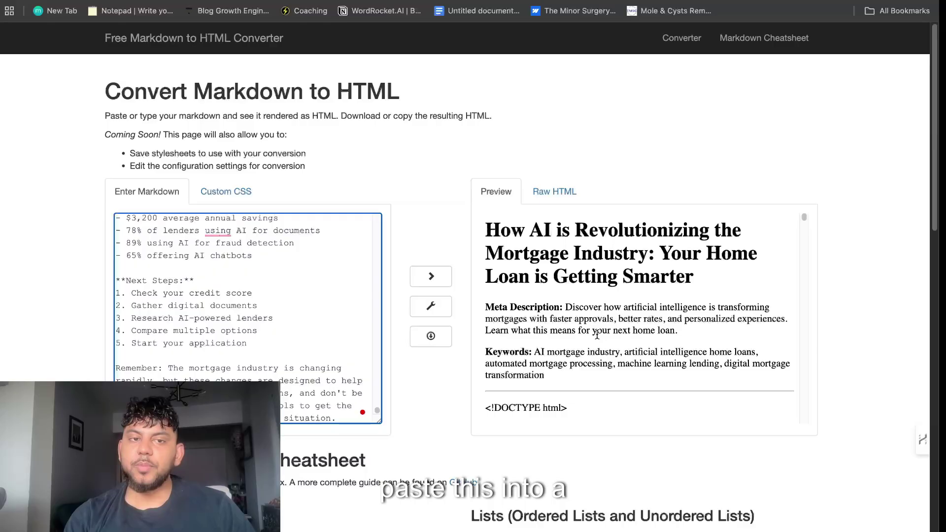
- Scroll the rendered post's preview, briefly highlighting the $3,200 savings callout
scroll(596, 334, down, 6)
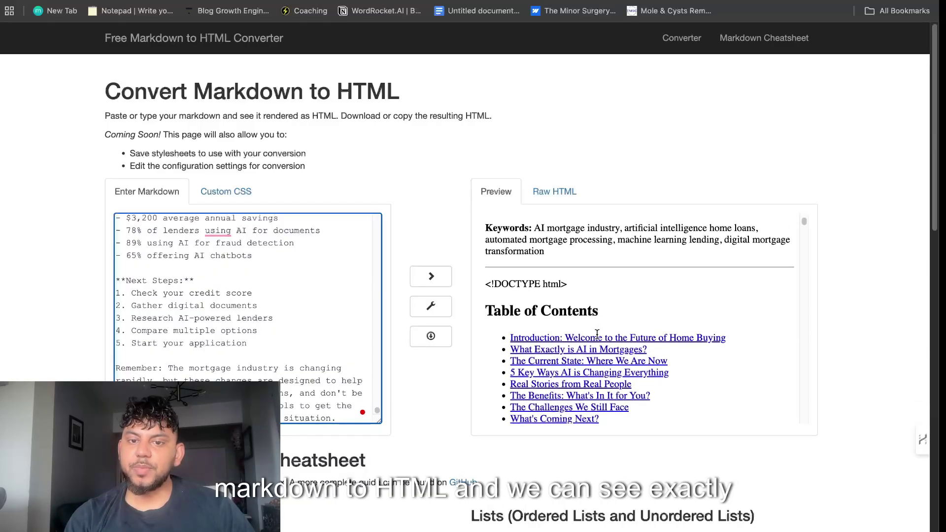
scroll(596, 338, down, 4)
scroll(567, 345, up, 7)
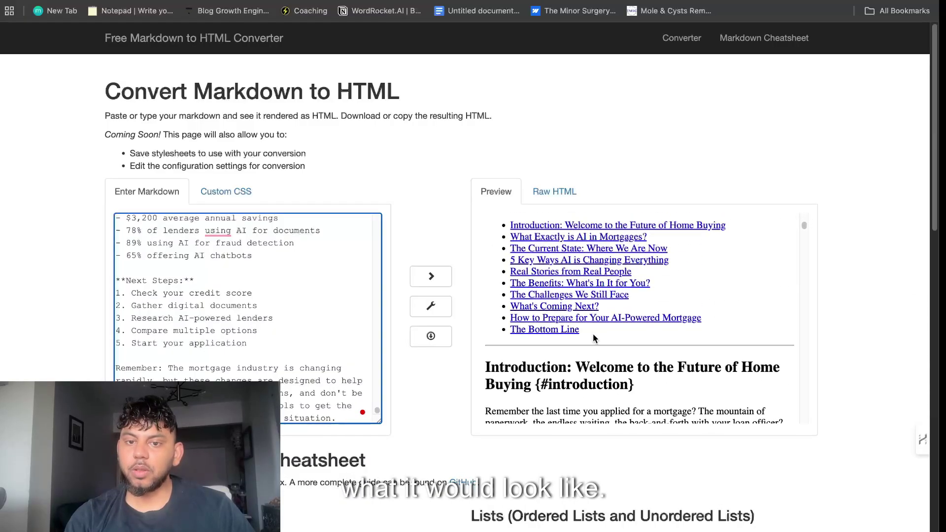
scroll(567, 340, down, 10)
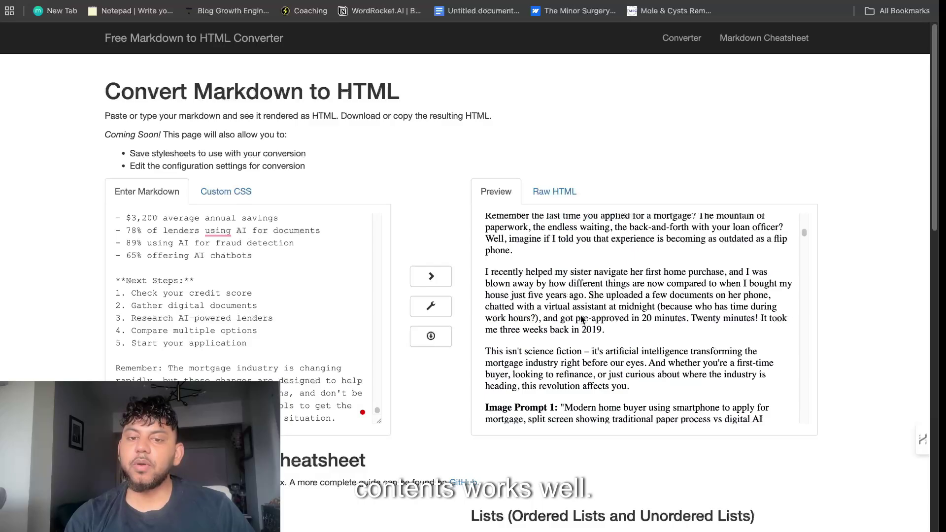
scroll(580, 315, down, 3)
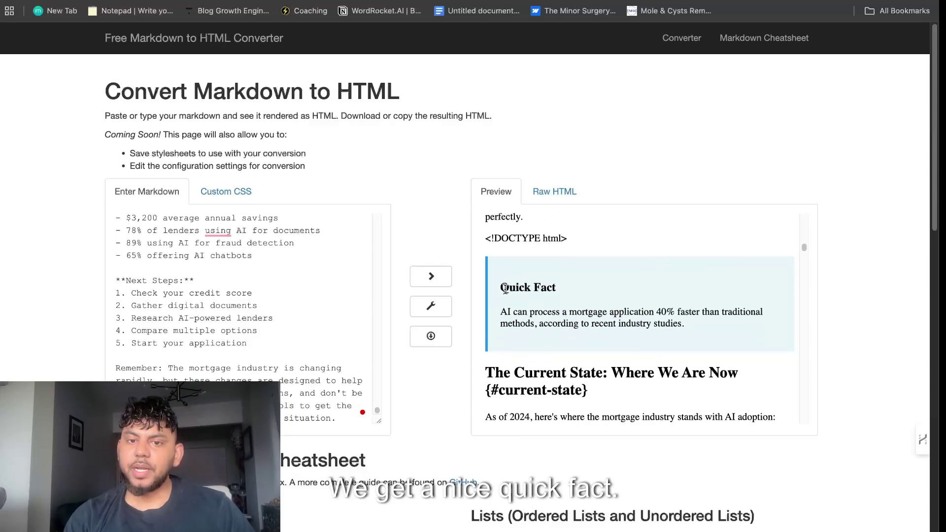
drag(499, 287, 724, 335)
scroll(724, 331, up, 2)
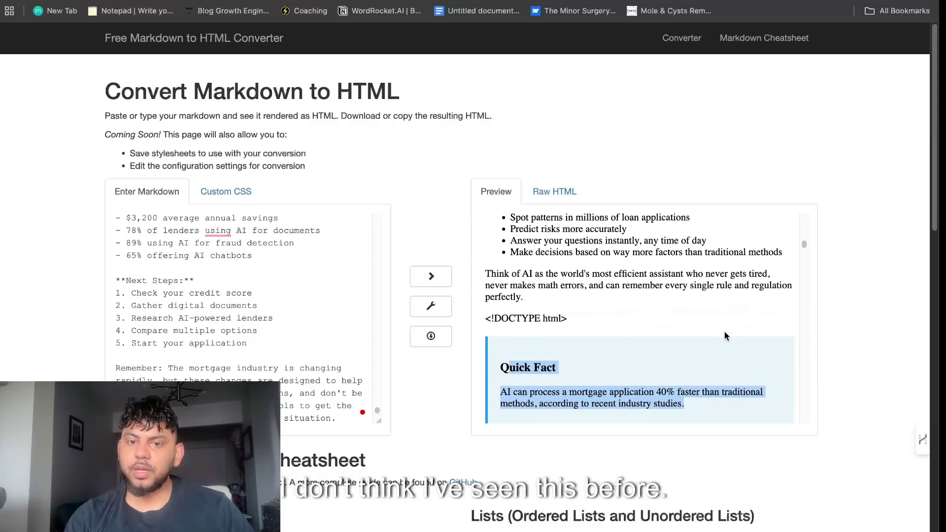
scroll(724, 335, down, 4)
scroll(722, 344, down, 7)
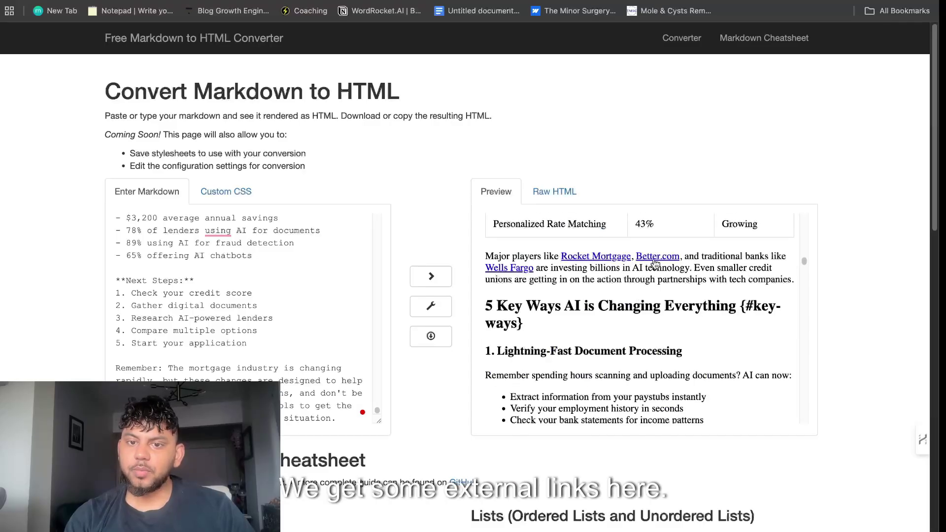
scroll(655, 268, down, 10)
scroll(659, 284, up, 2)
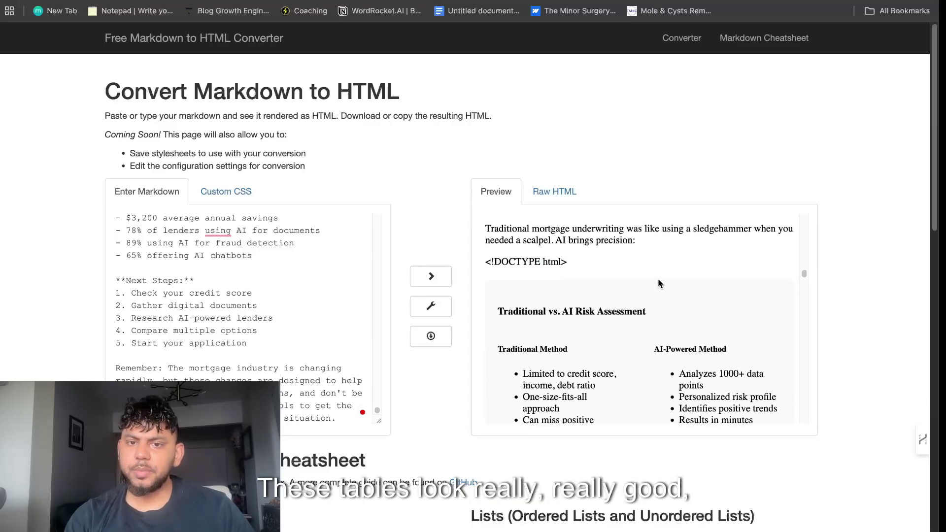
scroll(659, 284, down, 10)
scroll(650, 306, up, 4)
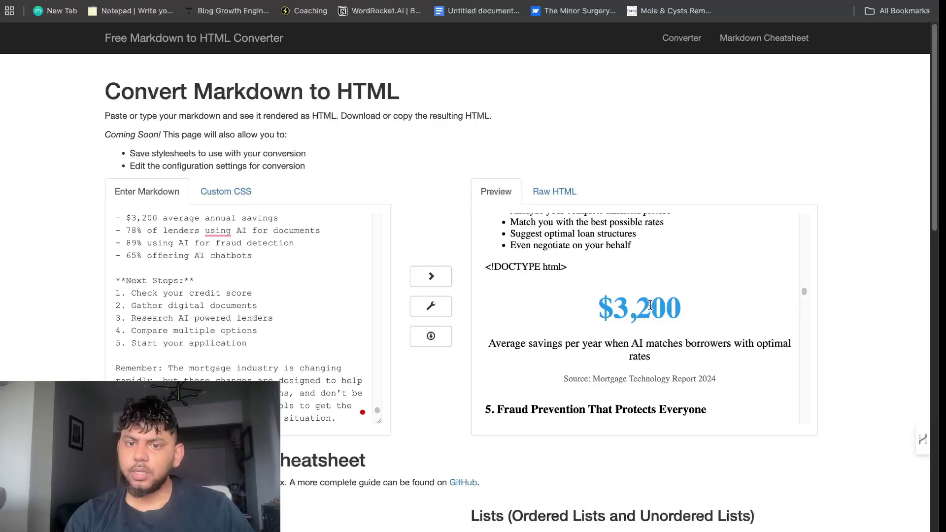
drag(736, 385, 557, 314)
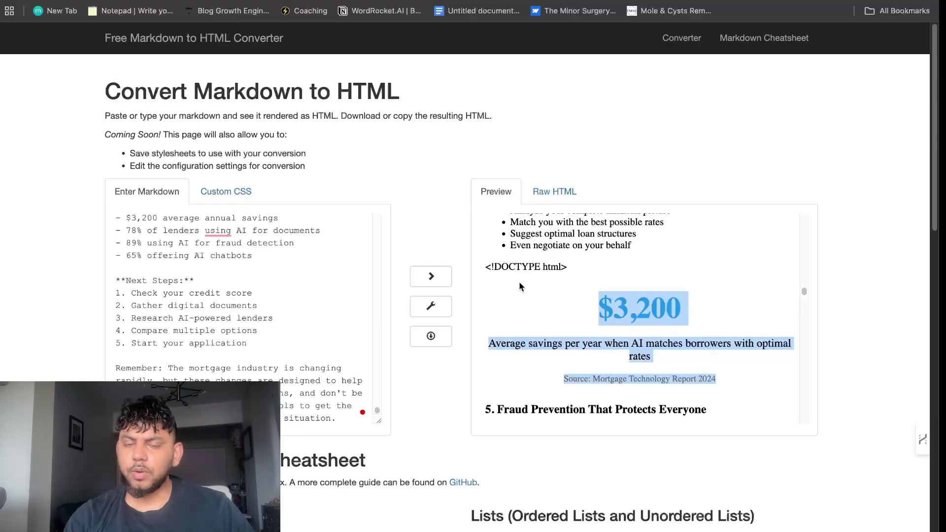
scroll(606, 310, down, 1)
click(686, 335)
- Scroll further down the rendered post, then back up to its H1 title
scroll(710, 349, down, 15)
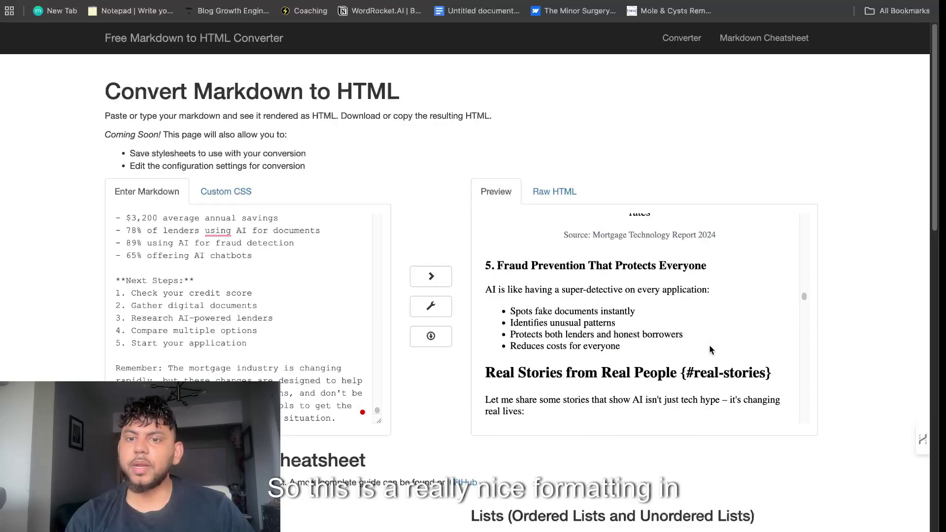
scroll(709, 350, up, 8)
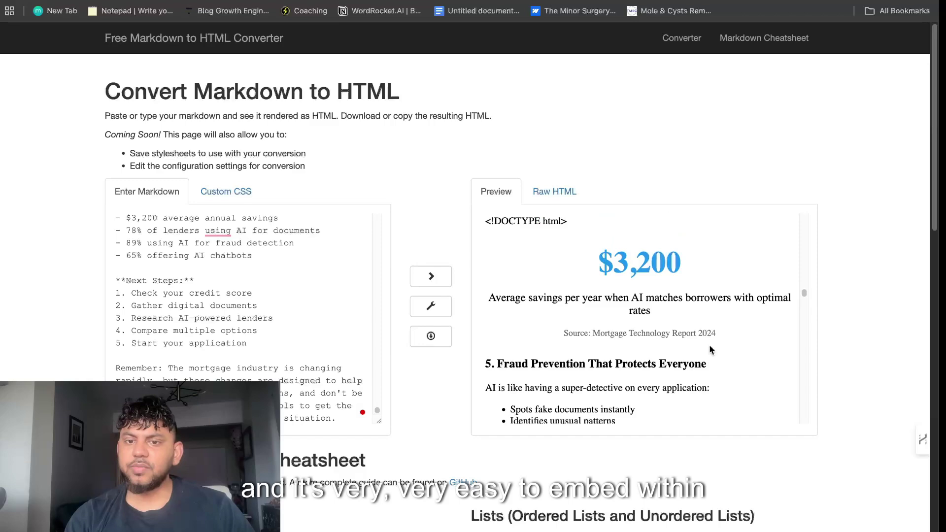
scroll(710, 350, down, 15)
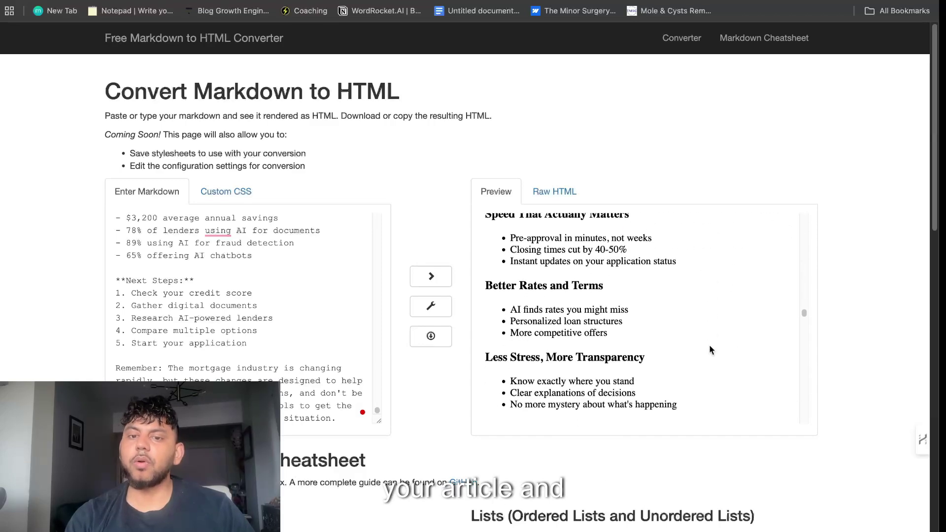
scroll(709, 344, up, 5)
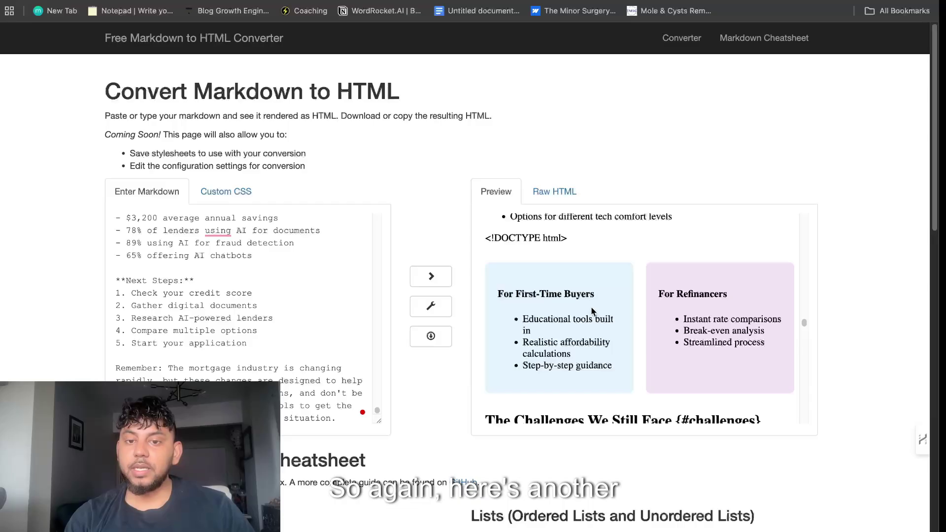
scroll(632, 315, down, 1)
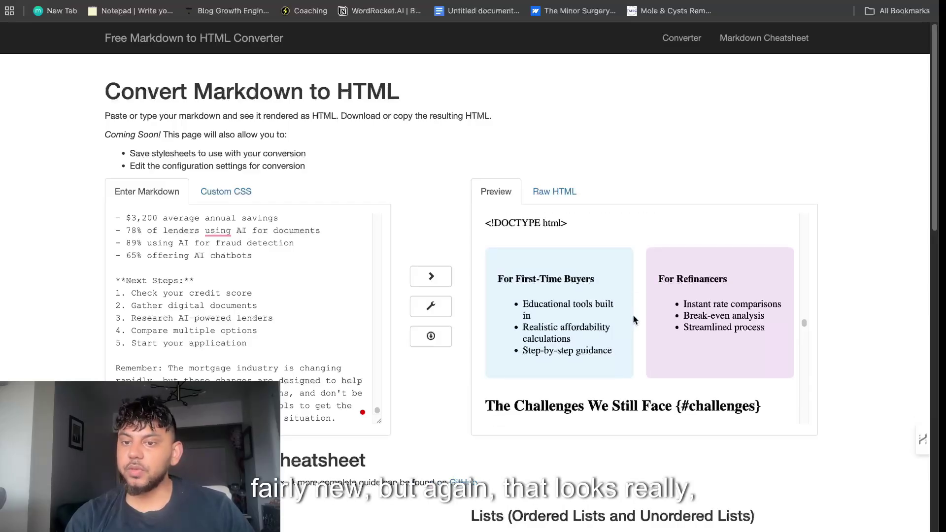
scroll(635, 331, down, 10)
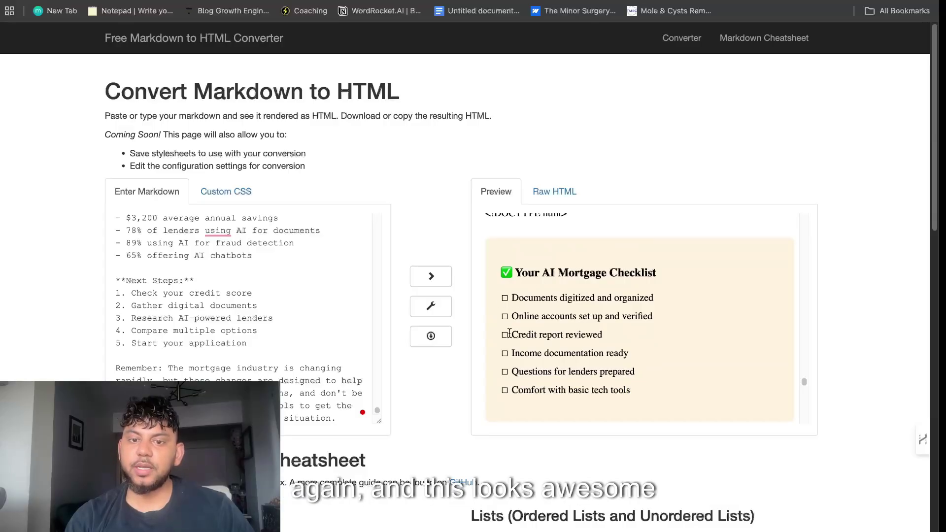
scroll(507, 325, down, 10)
scroll(519, 353, down, 10)
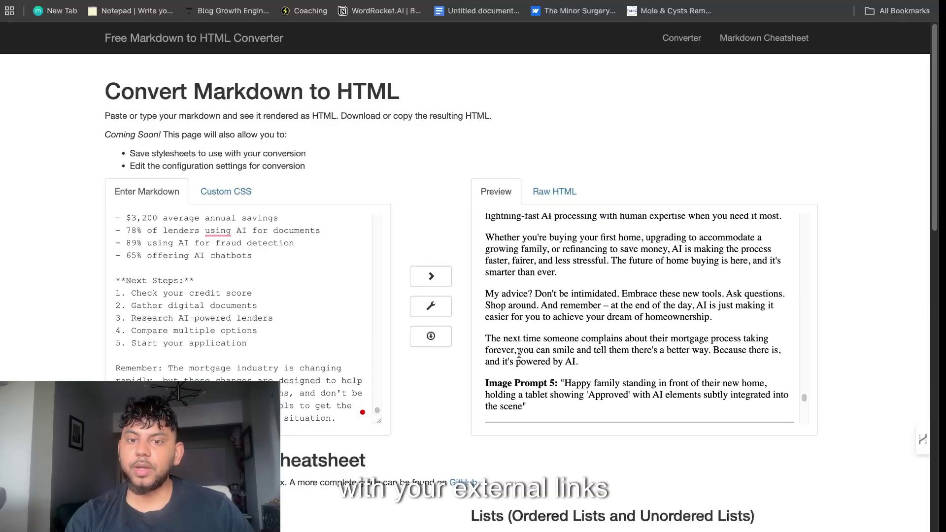
scroll(518, 357, down, 4)
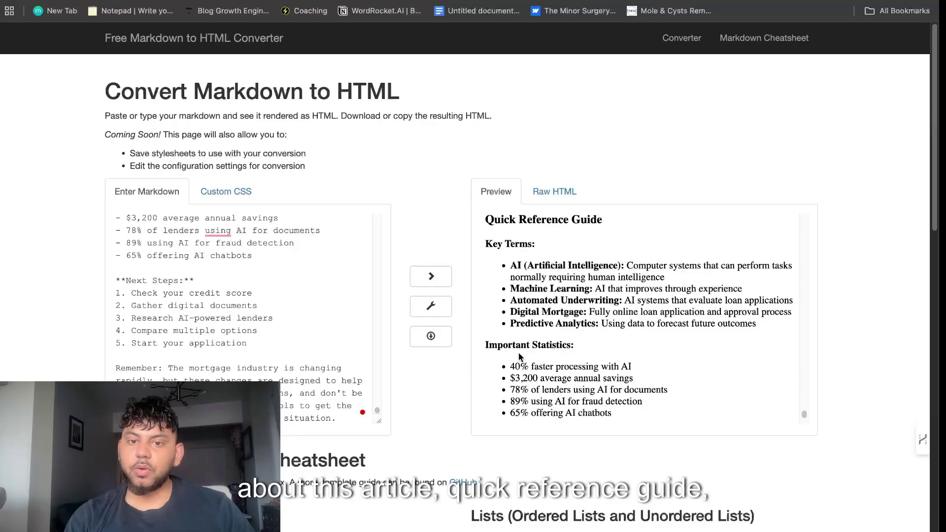
scroll(548, 357, down, 3)
scroll(547, 357, up, 10)
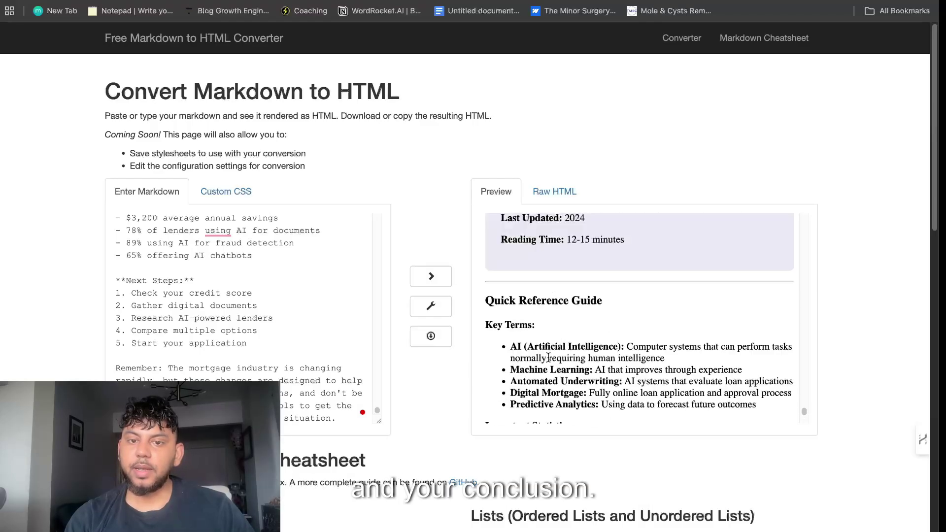
scroll(548, 356, up, 15)
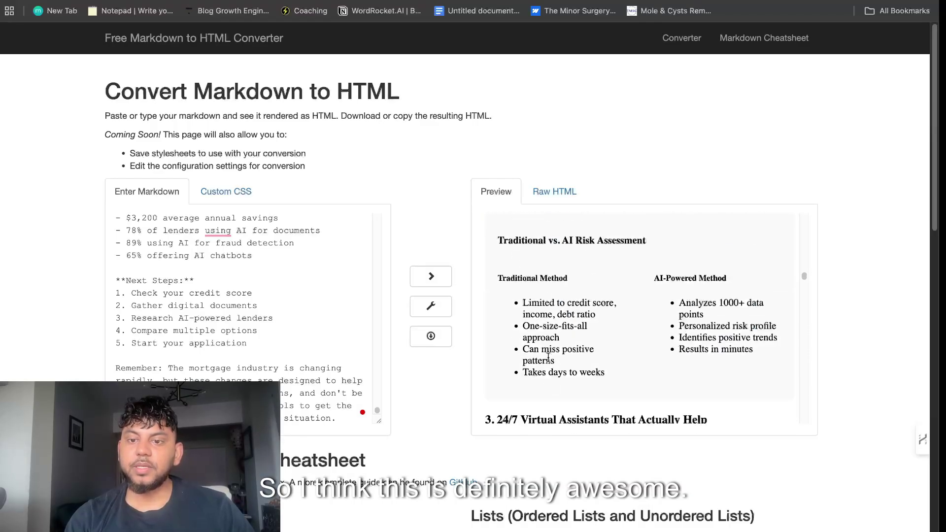
scroll(548, 361, up, 20)
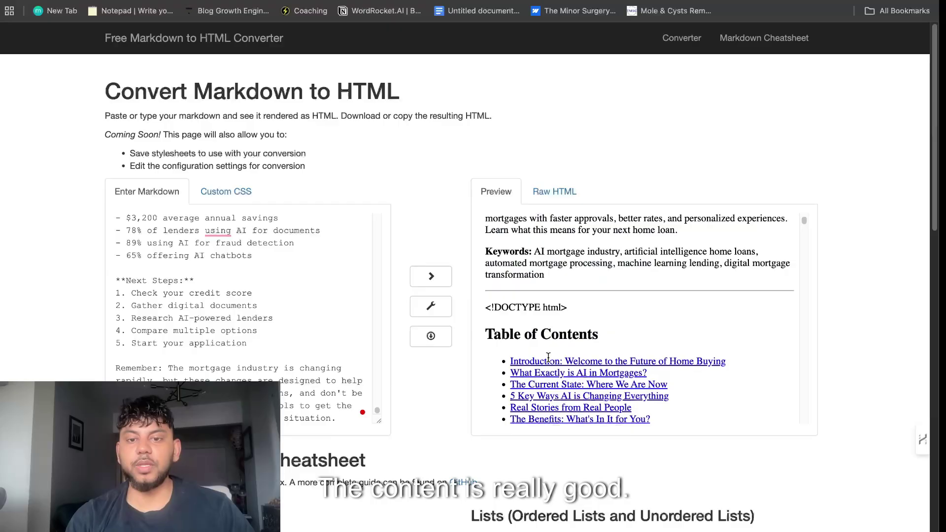
scroll(550, 361, up, 3)
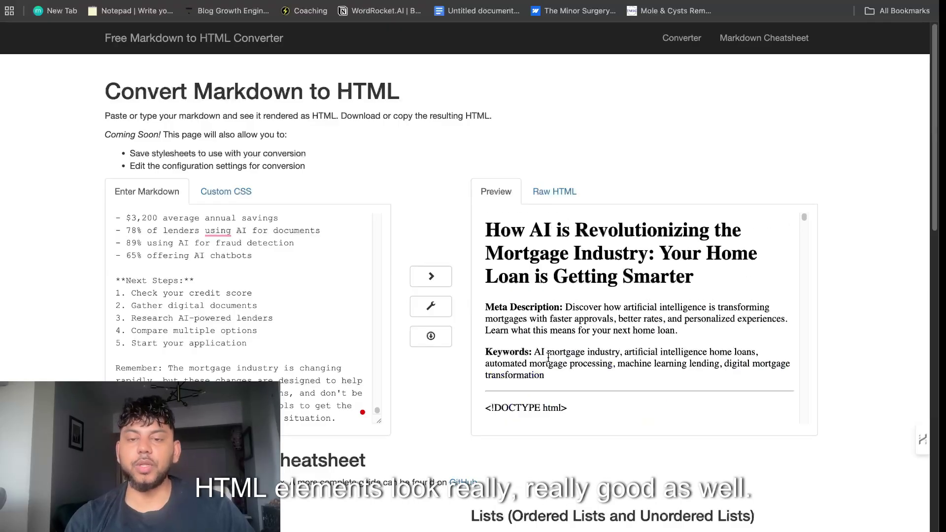
scroll(600, 347, down, 10)
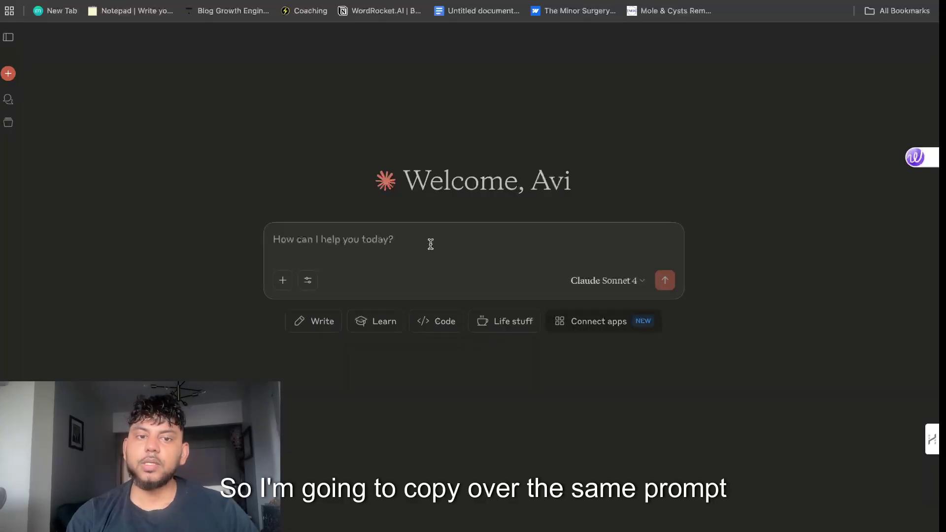
- Paste the AI-in-mortgages SEO blog-post prompt into the new Sonnet 4 chat and send it
text(create an seo optimized indept engaging blog post. make it readability grade 7. make it unique not generic and very personable and informative. aim for 3000 words include list,tables,charts and custom html elements throguohout the article but online in doctype html format <!DOCTYPE html>. include table of contents, external links and image promts we can use to generate images. the topicl how ai is revolutionizing the mortgage industry not everything needs to be in html just the elements" The user is requesting a comprehensive 3000-word blog post about AI revolutionizing the mortgage industry, with specific formatting requirements including HTML elements, SEO optimization, grade 7 readability, and various interactive components like tables, charts, and a table of contents. write in a personable and engaging and useful tone)
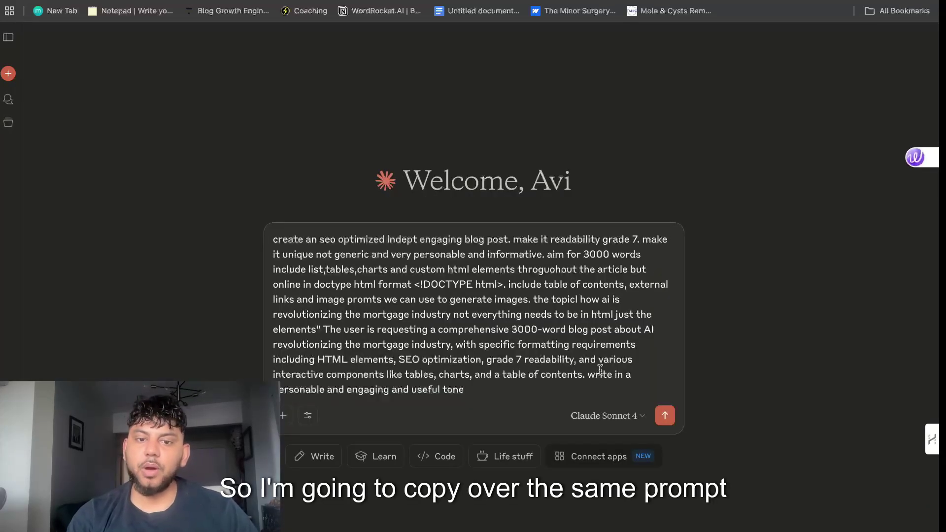
click(672, 415)
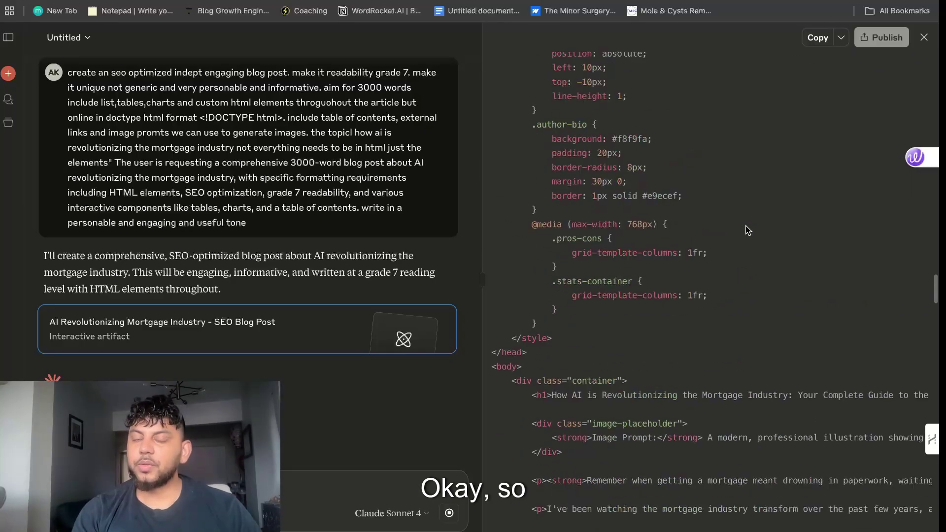
- Scroll the Sonnet 4 artifact's HTML code while generation finishes
scroll(748, 230, up, 5)
scroll(747, 230, up, 15)
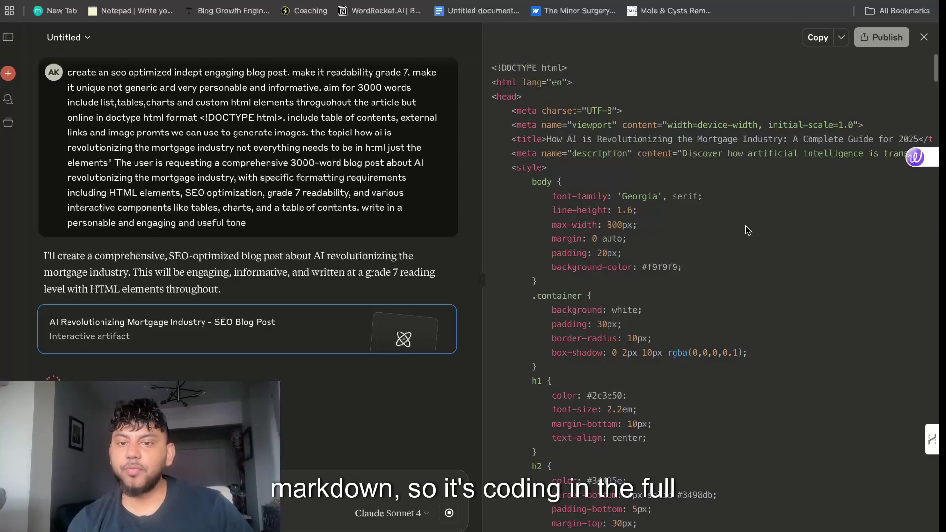
scroll(748, 230, down, 20)
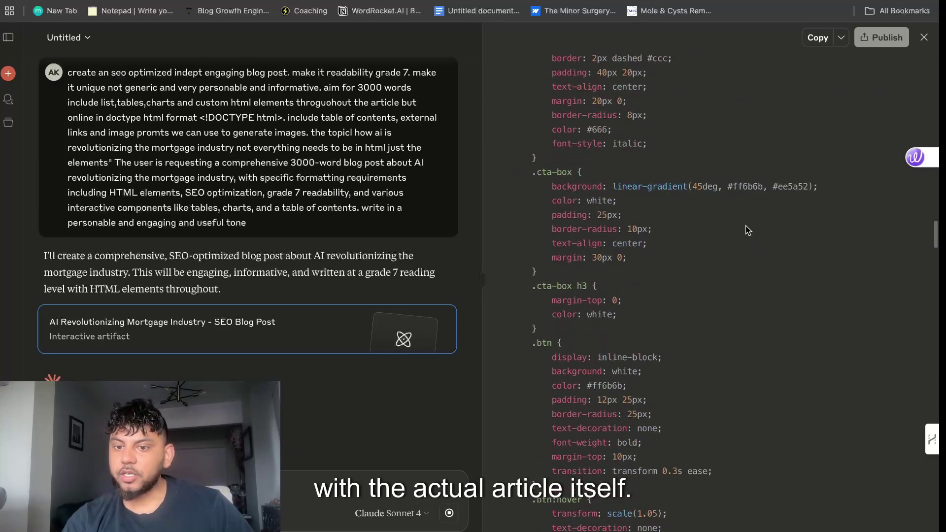
scroll(747, 230, down, 15)
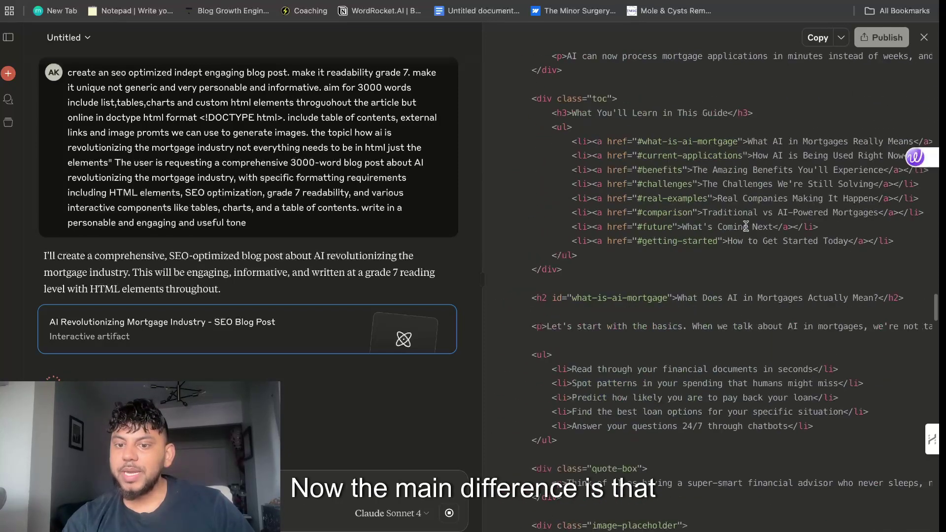
scroll(746, 226, down, 4)
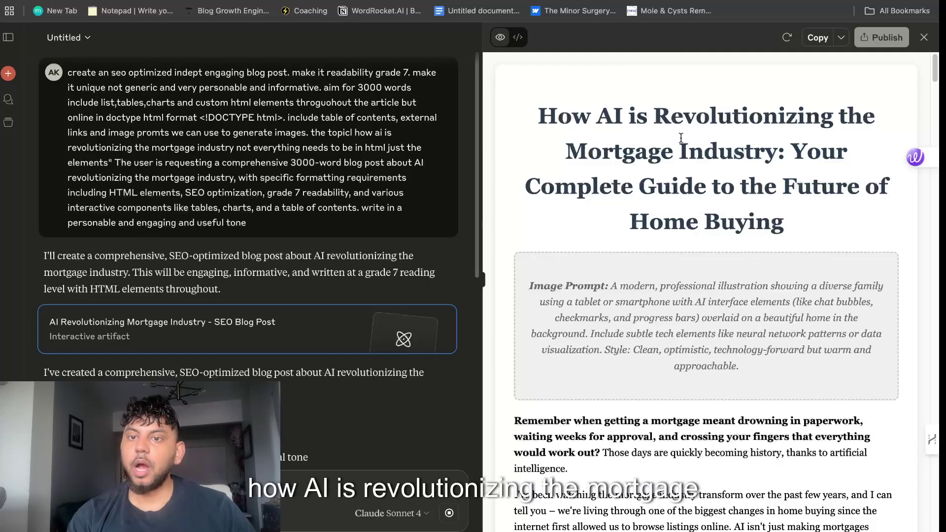
scroll(730, 205, down, 6)
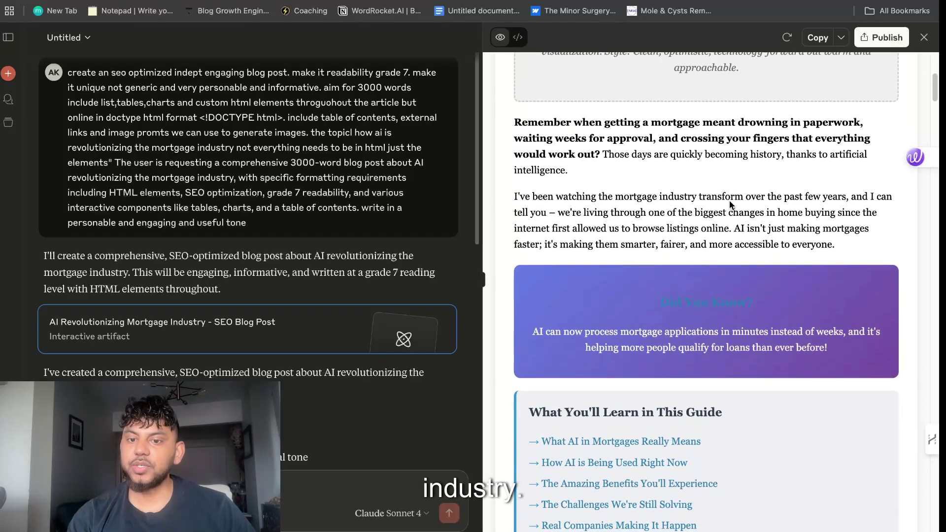
scroll(729, 204, down, 15)
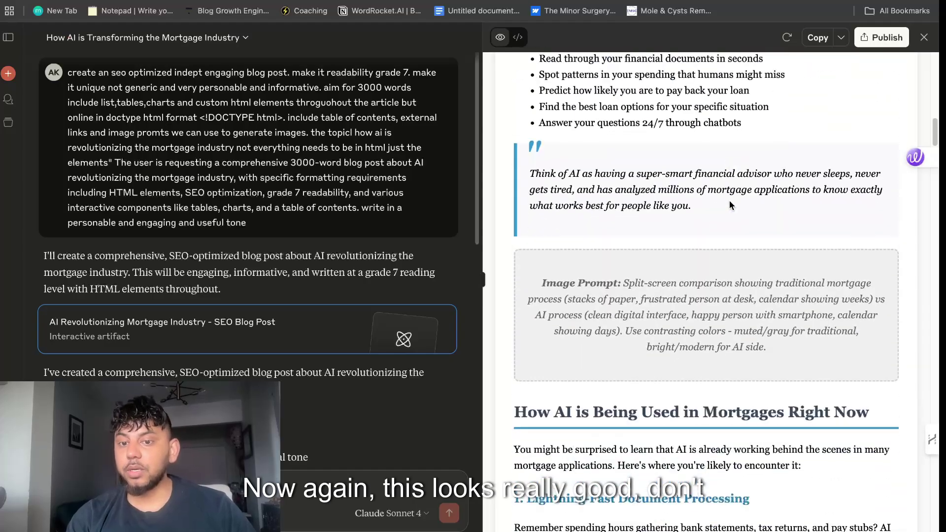
scroll(729, 205, up, 20)
scroll(730, 205, down, 6)
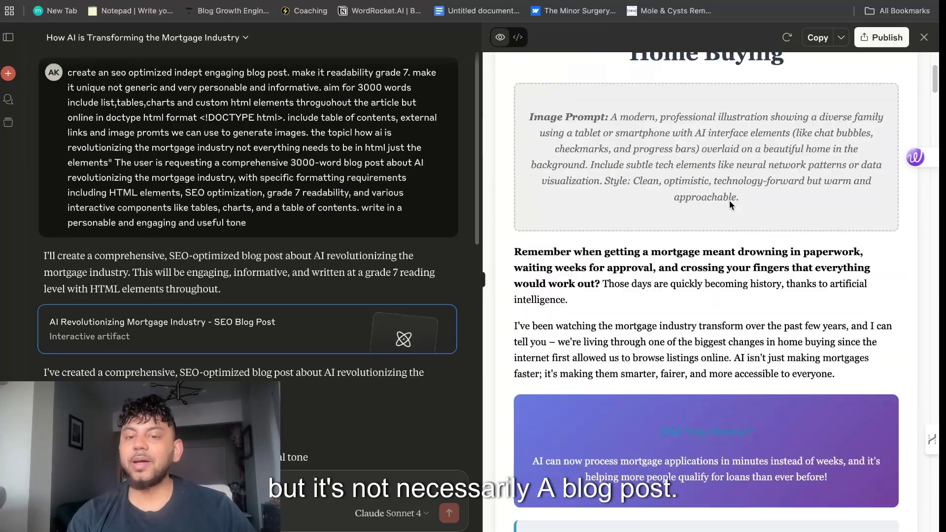
scroll(729, 204, down, 20)
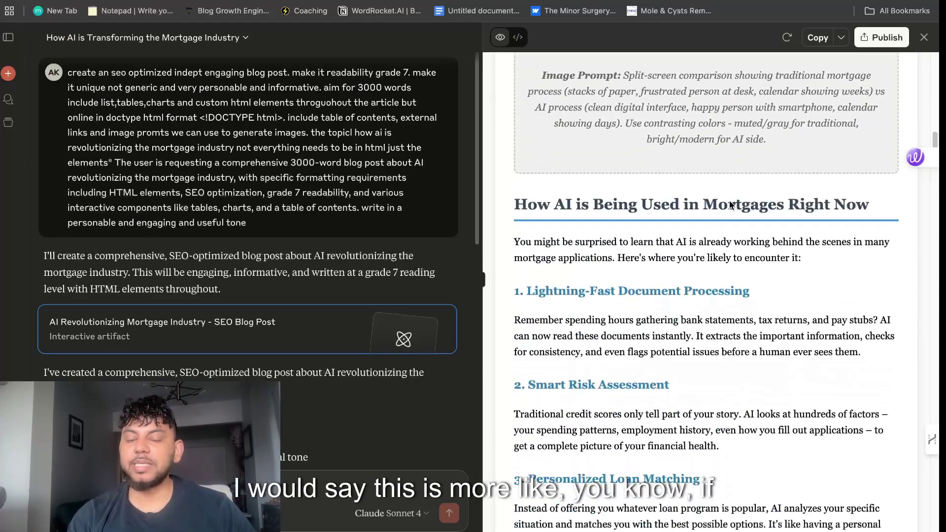
scroll(729, 204, down, 15)
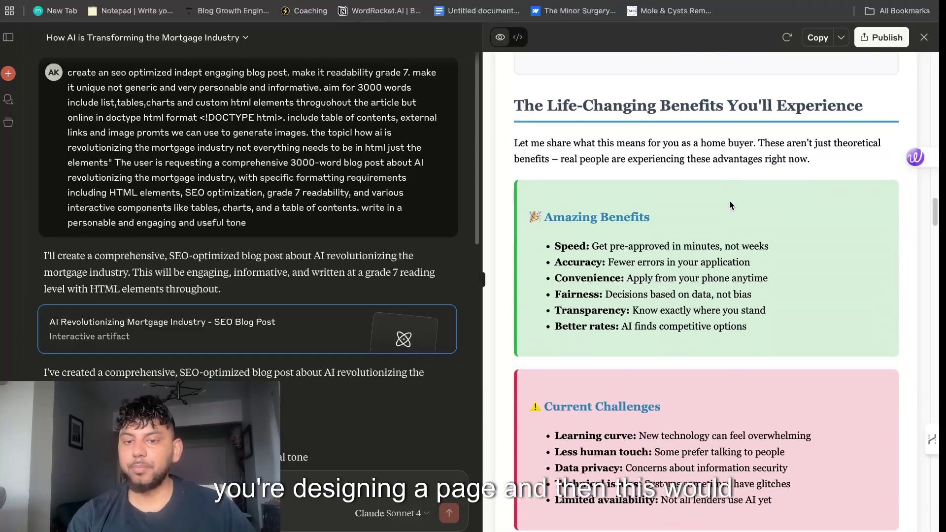
scroll(730, 205, down, 20)
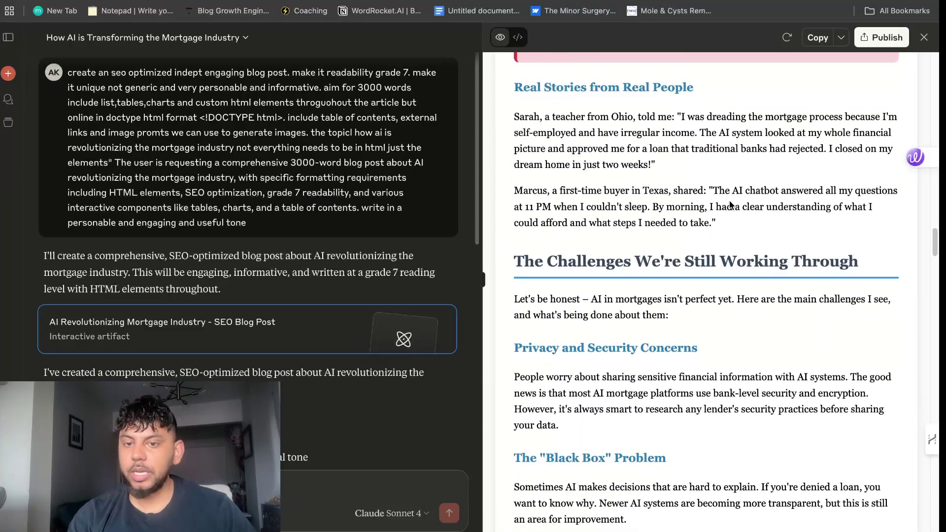
scroll(729, 204, down, 20)
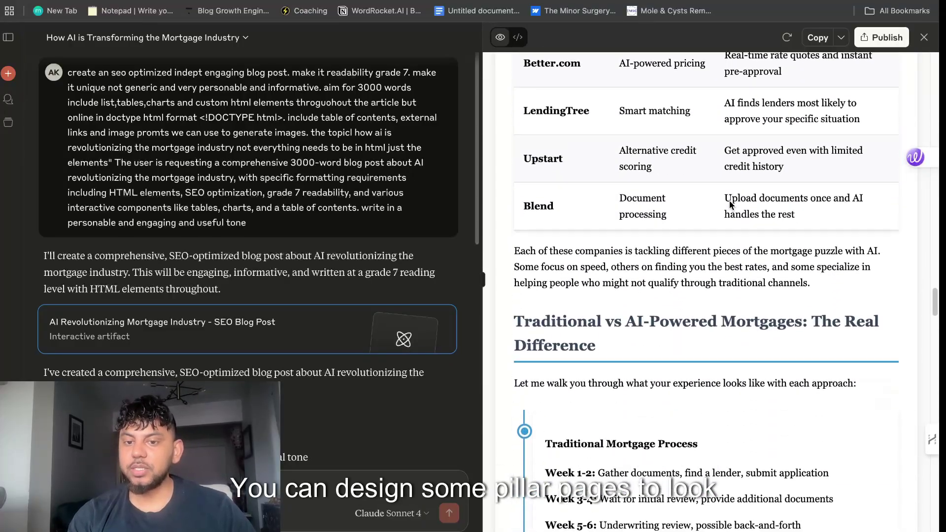
scroll(730, 204, down, 10)
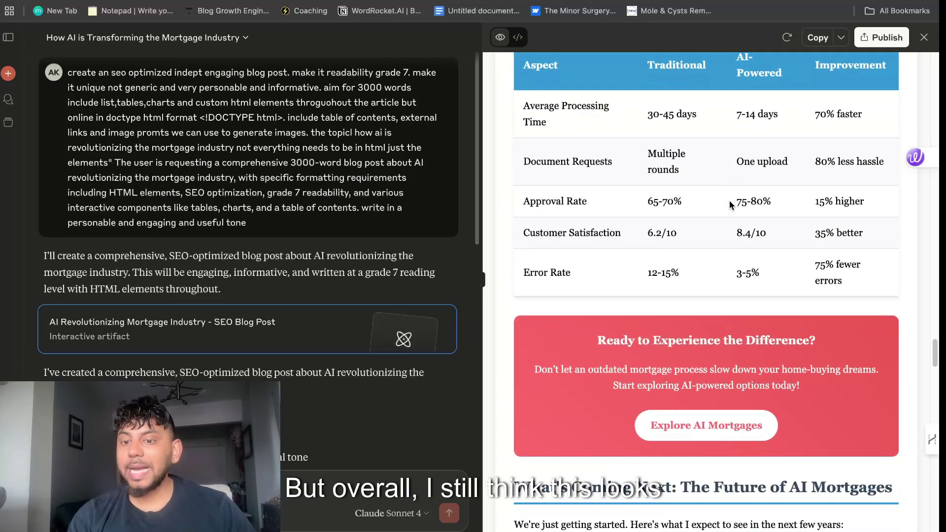
scroll(747, 266, up, 7)
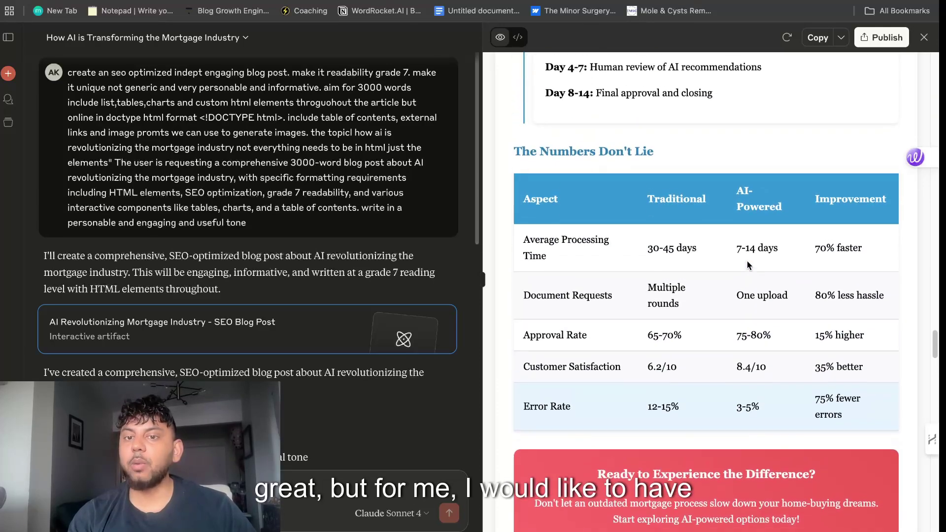
scroll(747, 266, up, 20)
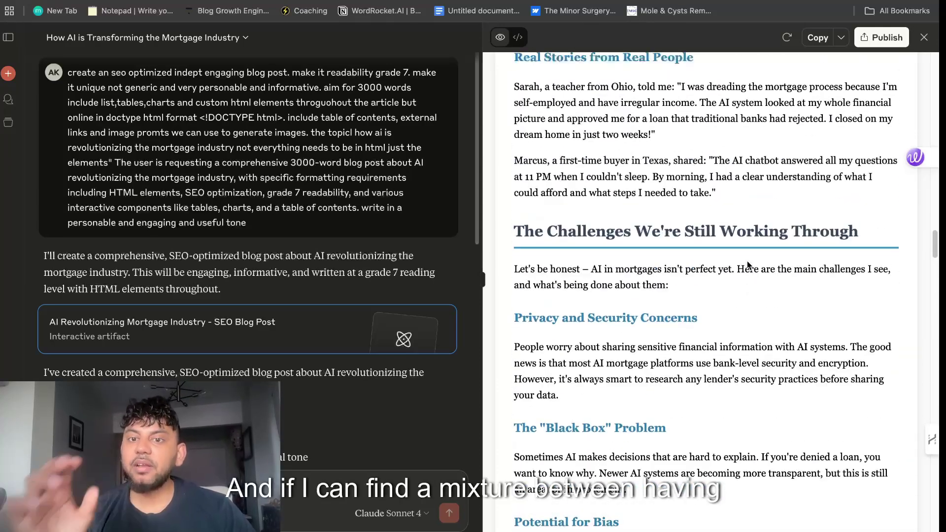
scroll(747, 265, up, 15)
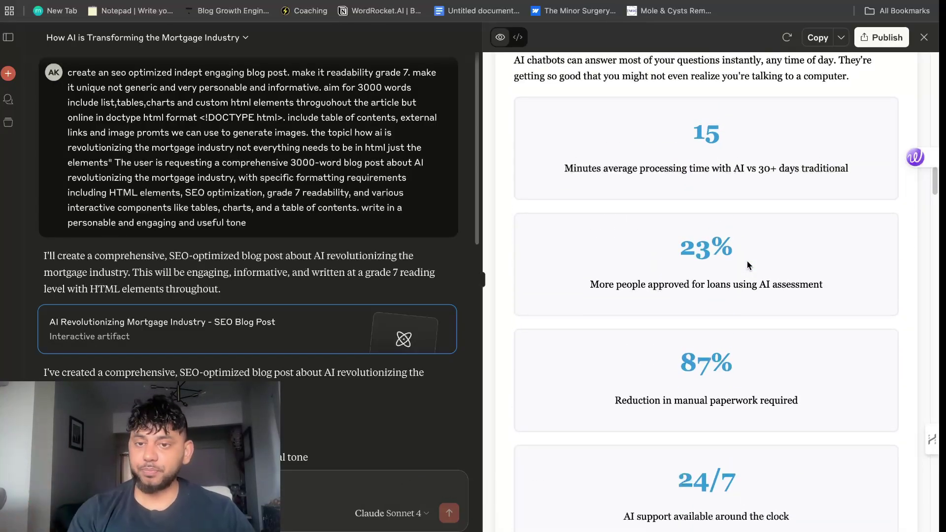
scroll(747, 264, up, 15)
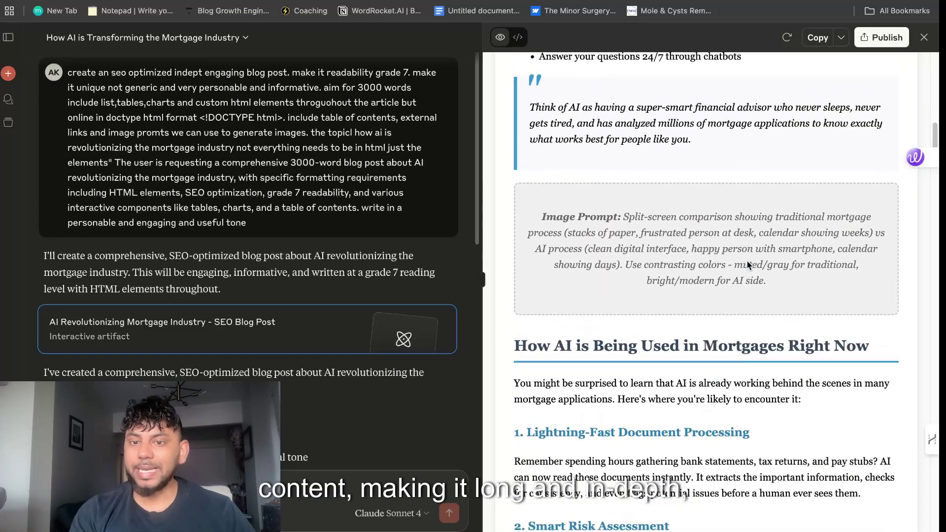
scroll(747, 265, up, 15)
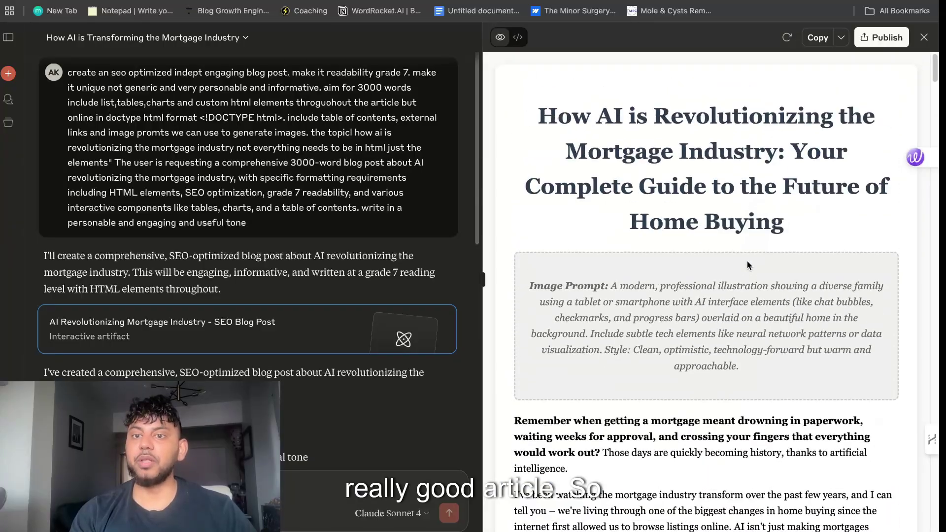
scroll(746, 265, down, 20)
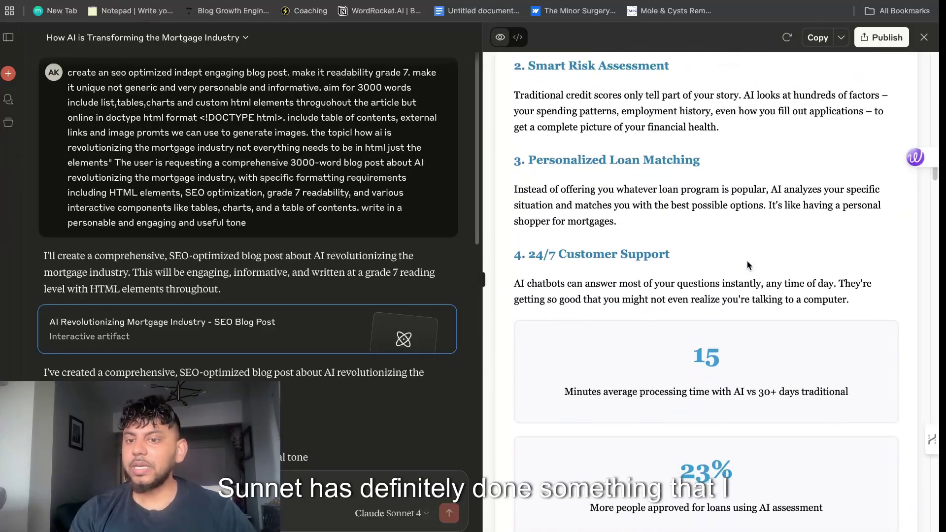
scroll(746, 265, down, 20)
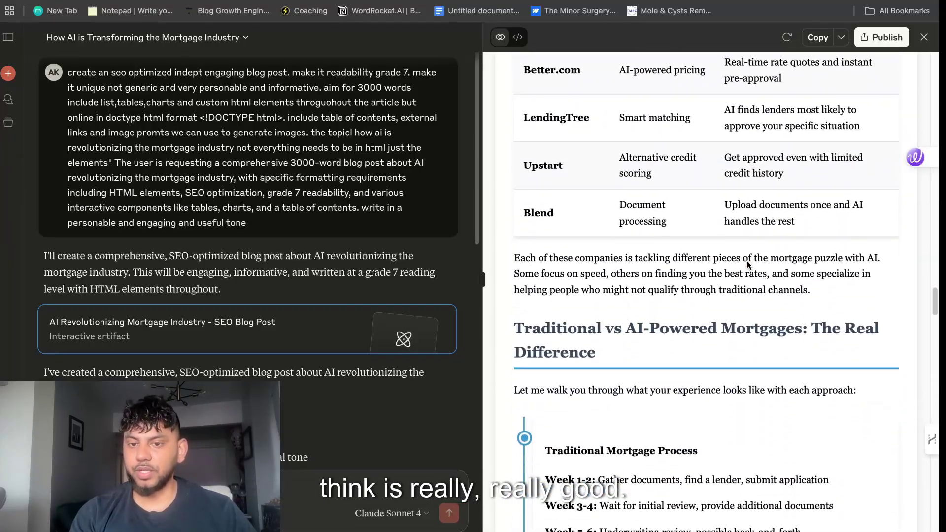
scroll(747, 265, down, 3)
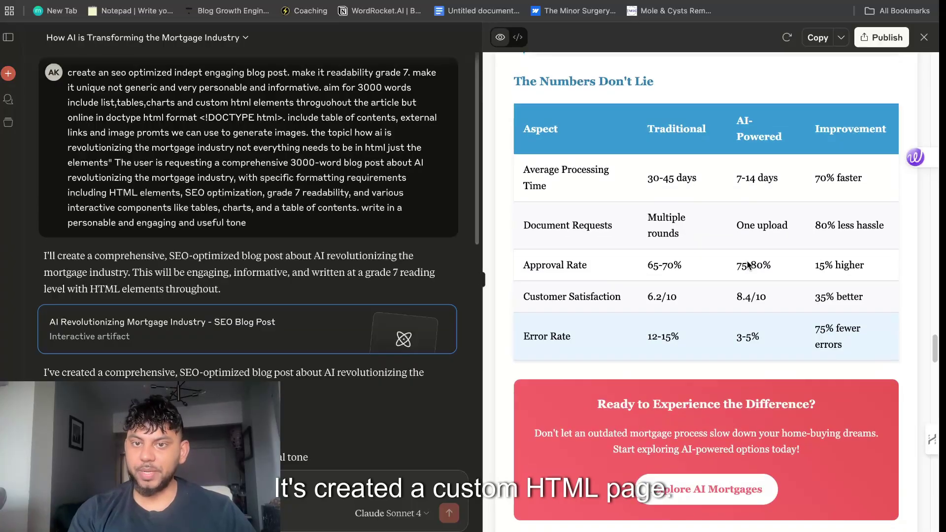
scroll(747, 265, up, 3)
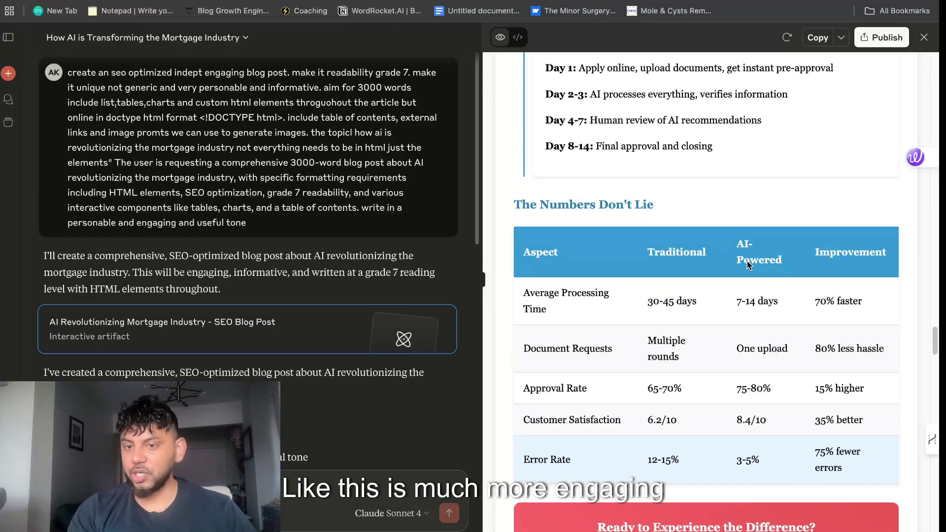
scroll(747, 261, down, 10)
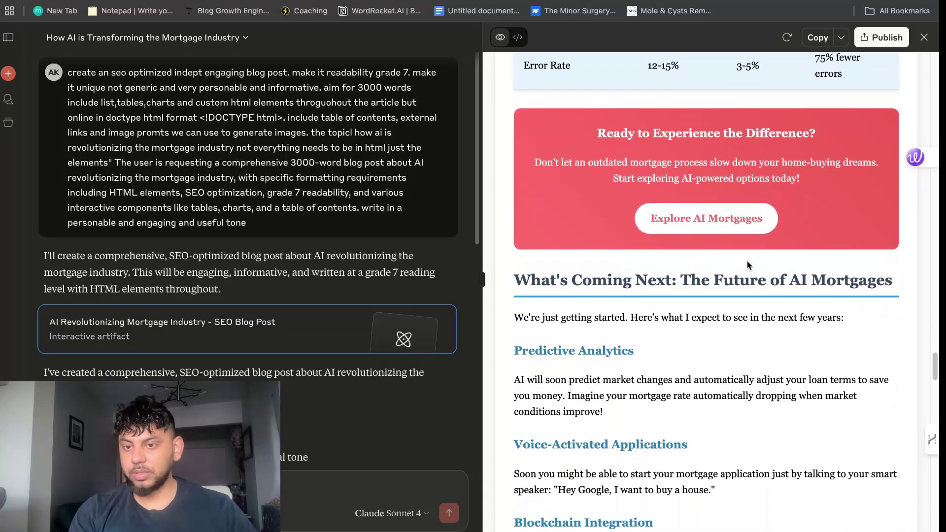
scroll(746, 265, down, 7)
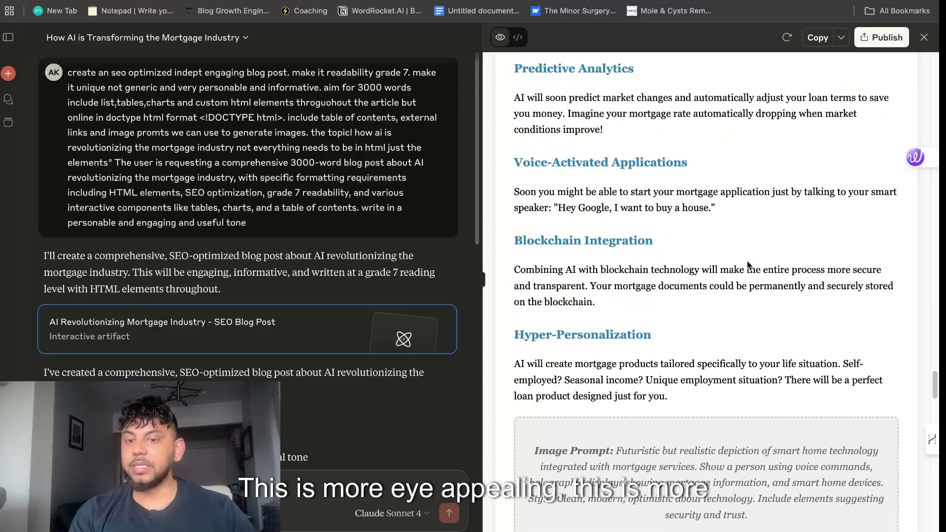
scroll(747, 265, down, 15)
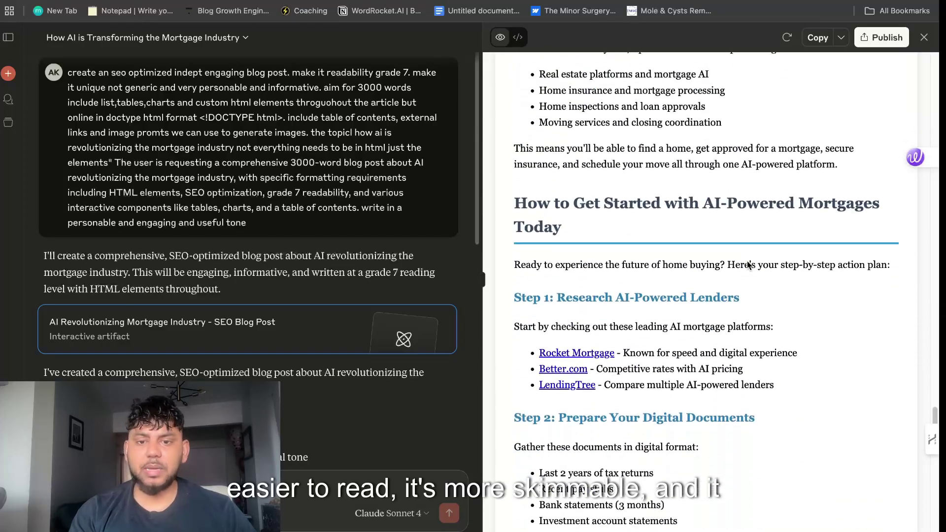
scroll(747, 265, down, 11)
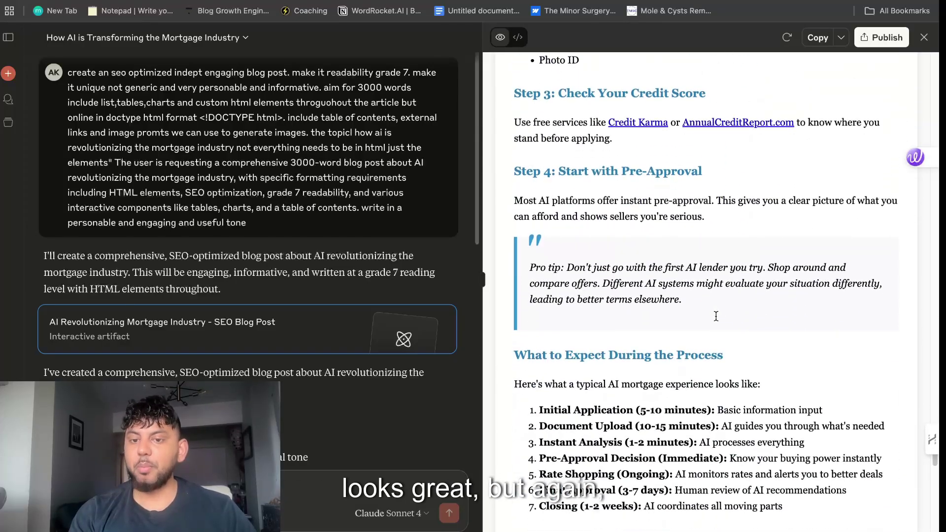
scroll(716, 316, down, 20)
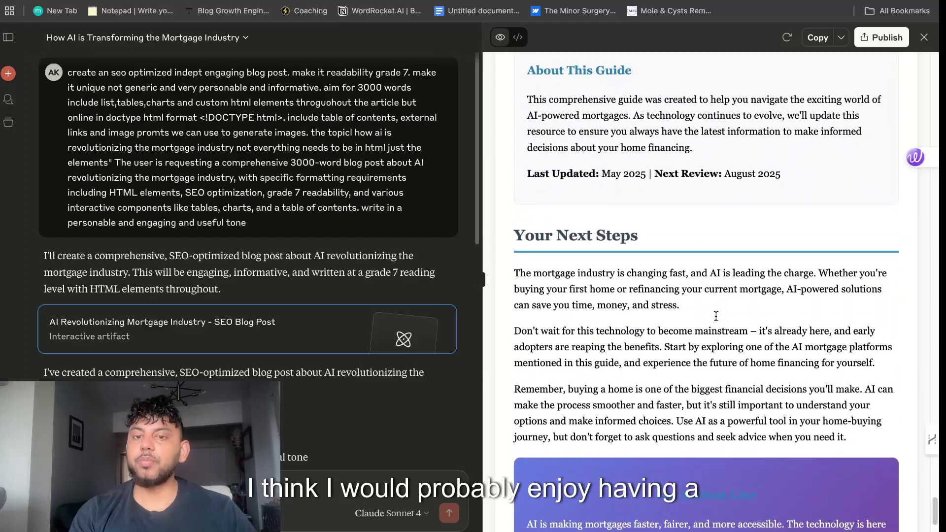
scroll(716, 316, down, 2)
scroll(716, 315, down, 2)
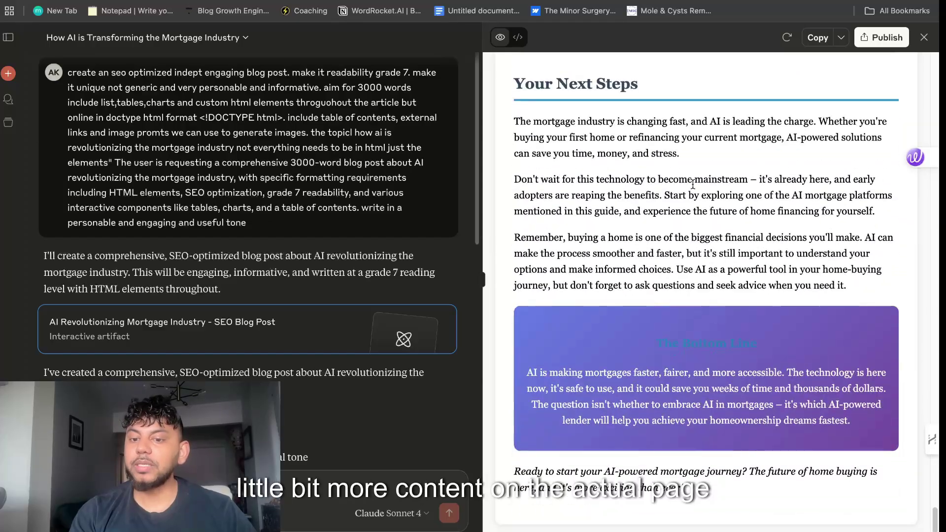
scroll(693, 184, up, 20)
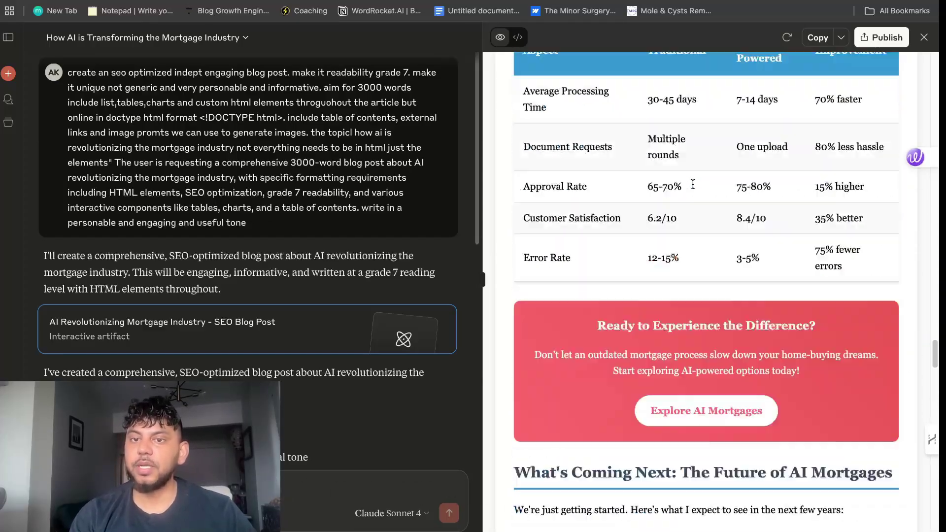
scroll(693, 185, up, 20)
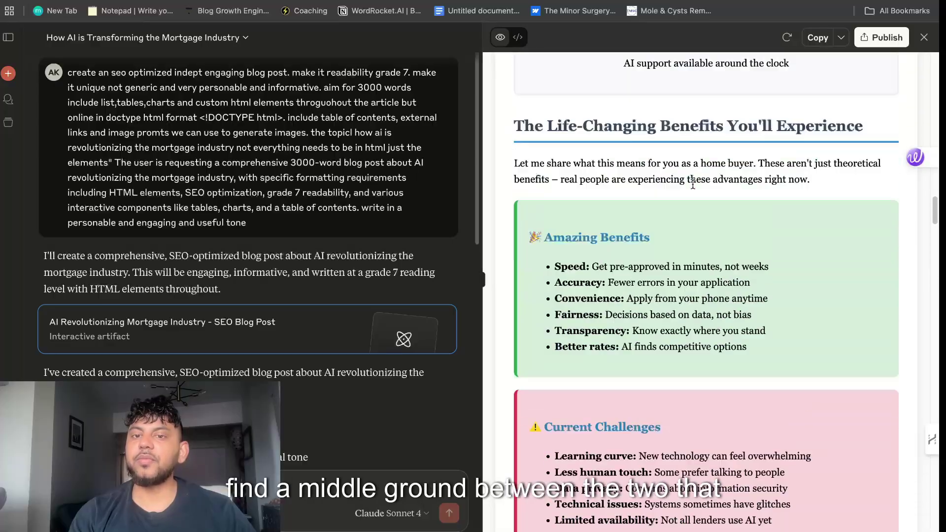
scroll(693, 184, up, 20)
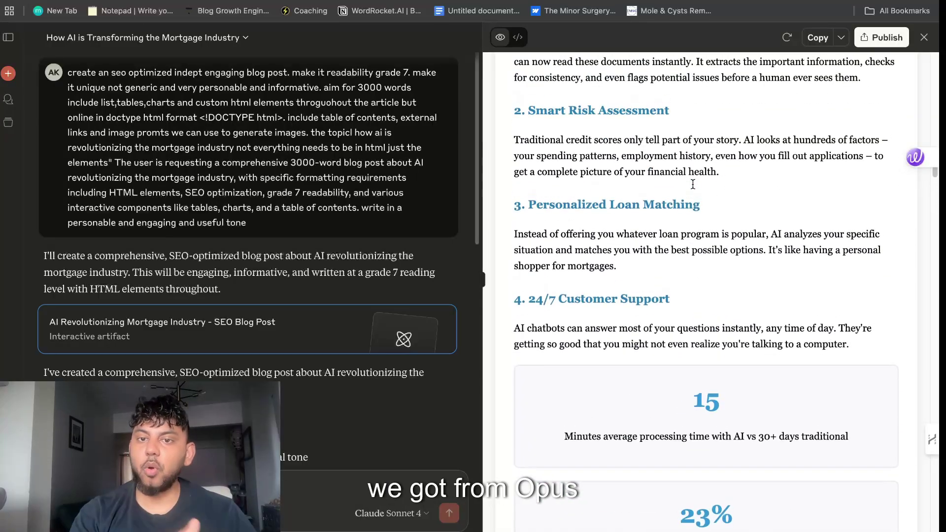
scroll(693, 184, up, 15)
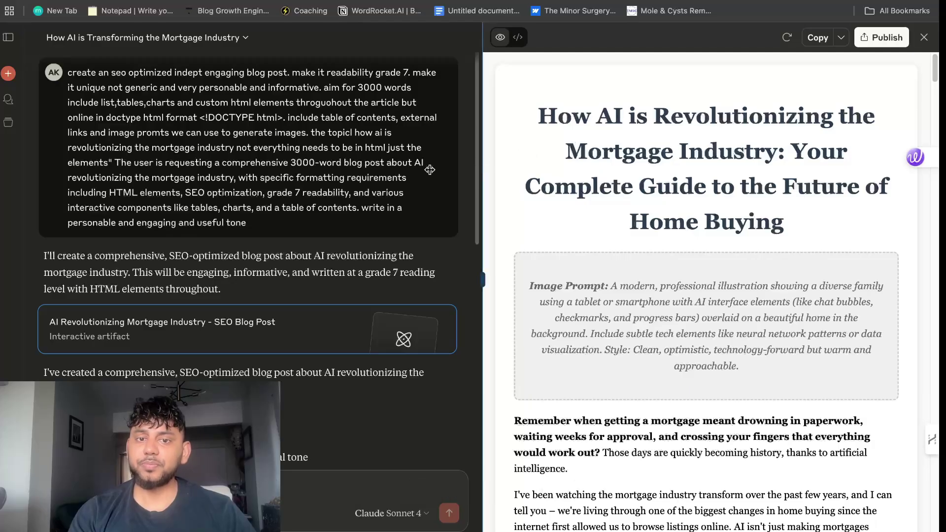
- Drag the chat/artifact divider left to widen the mortgage article preview, then scroll it
drag(482, 165, 297, 185)
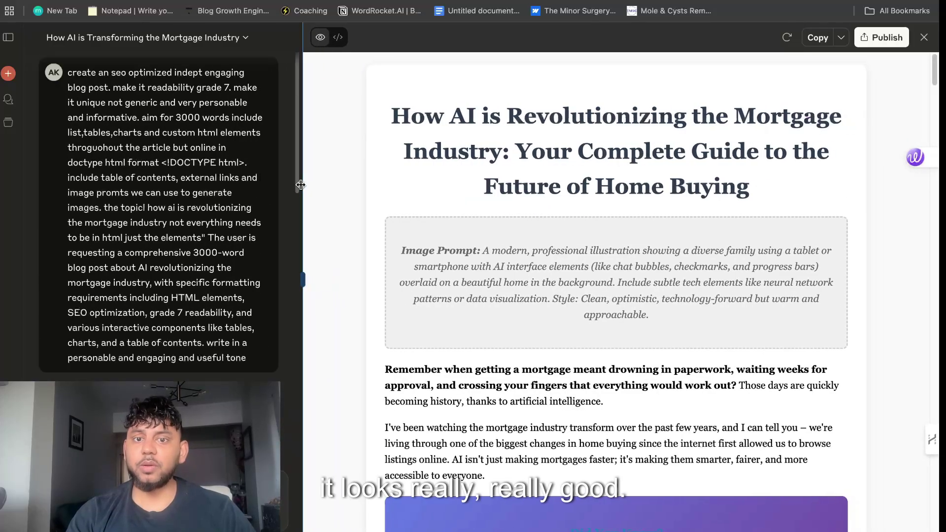
scroll(560, 232, down, 20)
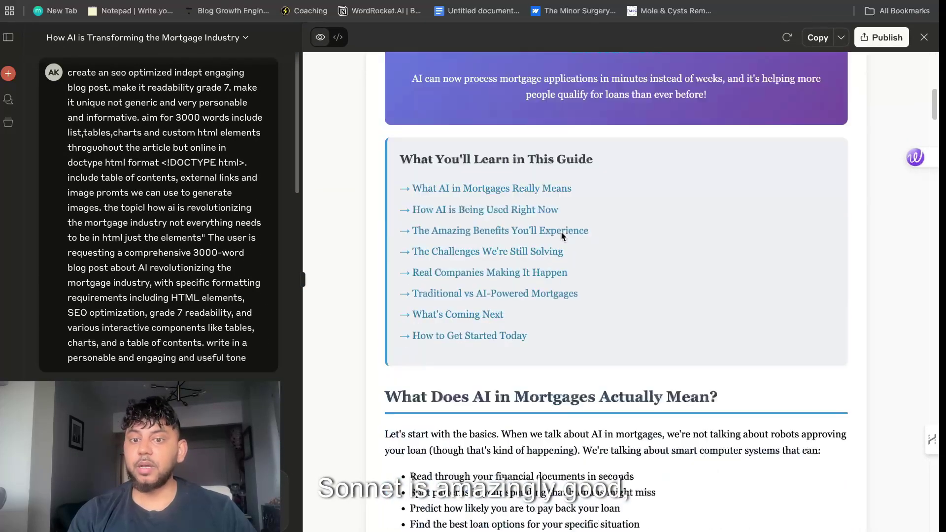
scroll(561, 237, down, 20)
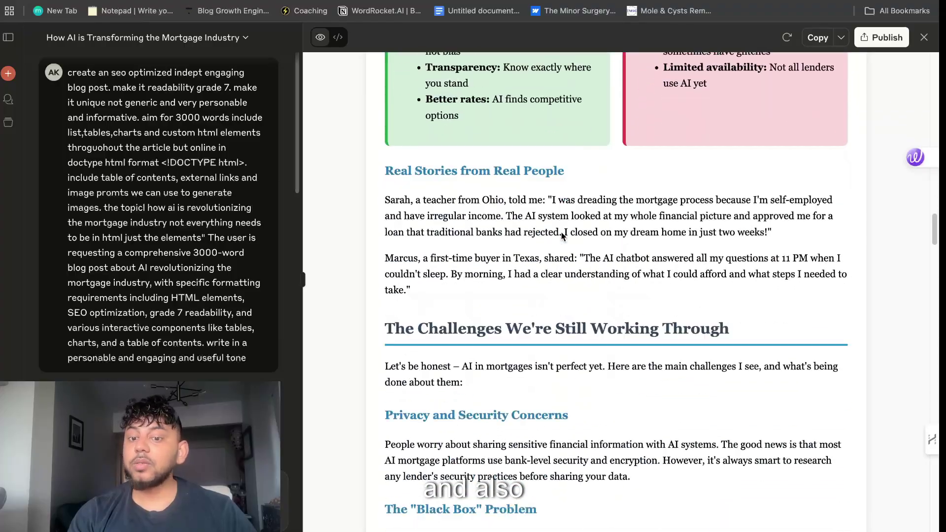
scroll(562, 236, down, 8)
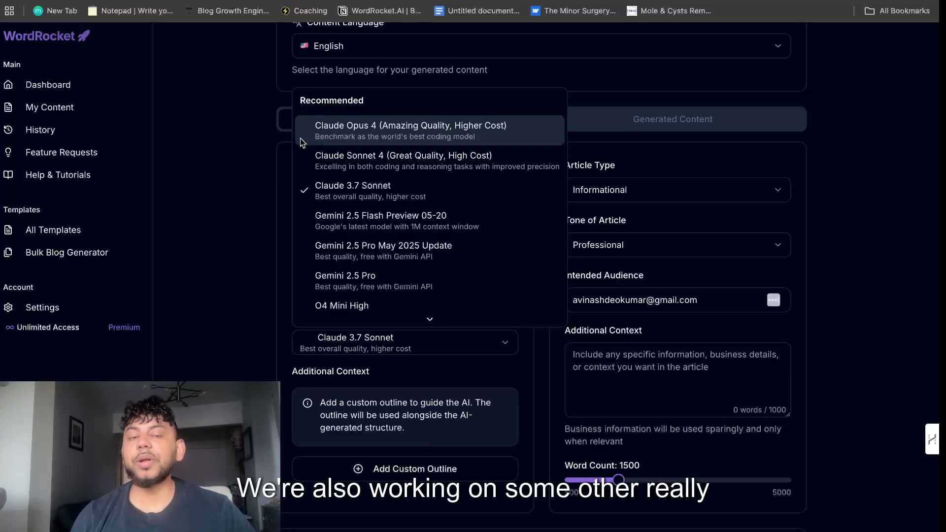
- Keep Claude 3.7 Sonnet as the AI model, select Intended Audience, and scroll the form
click(267, 128)
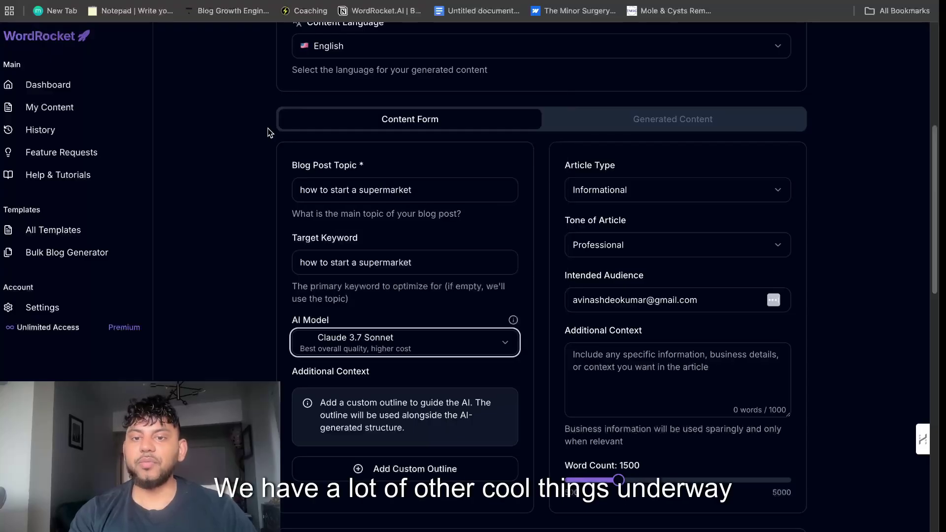
click(641, 297)
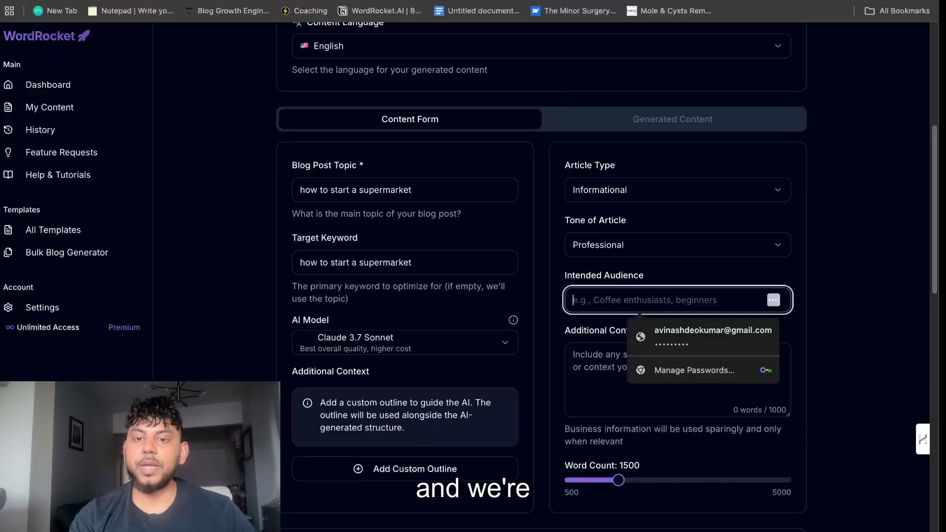
scroll(491, 223, up, 4)
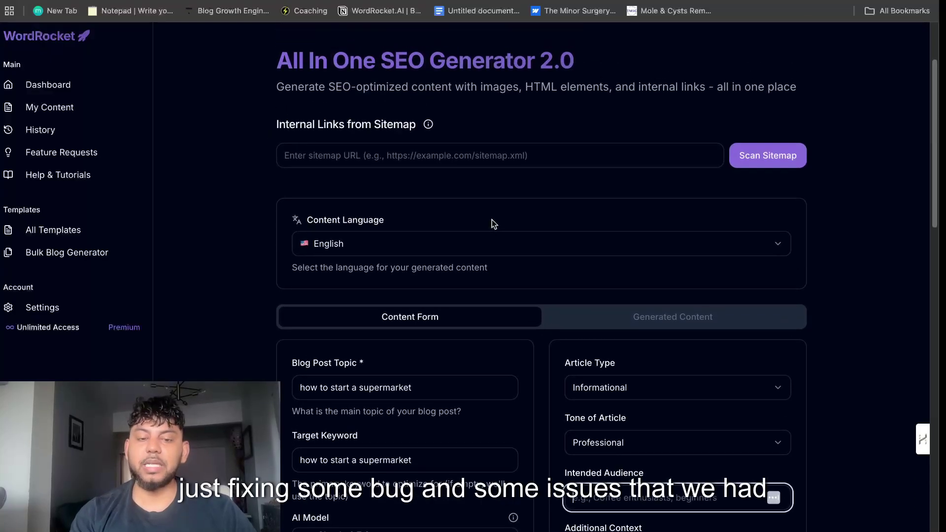
scroll(492, 223, down, 1)
scroll(491, 222, up, 3)
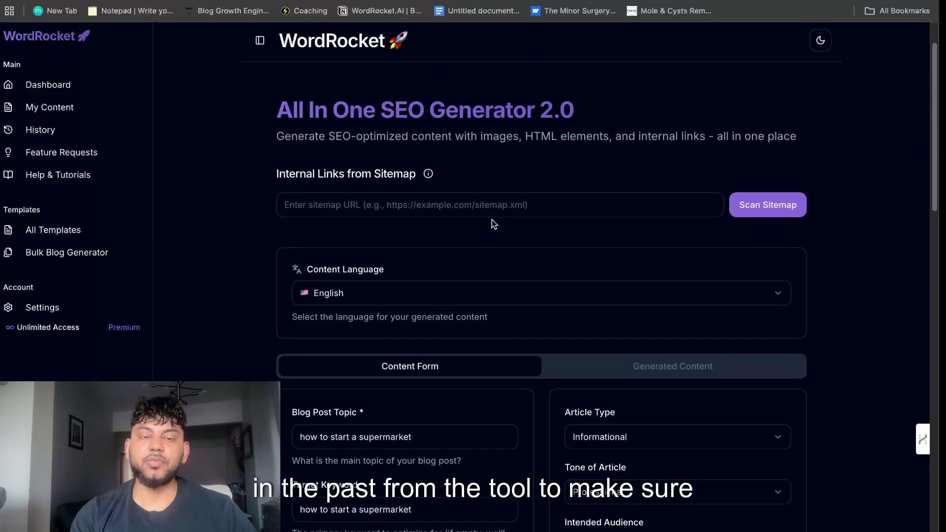
scroll(491, 220, down, 3)
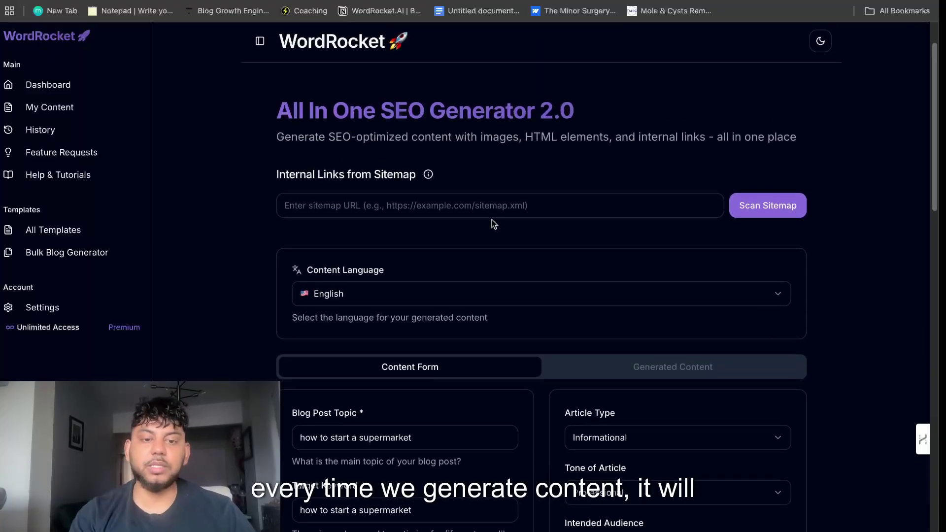